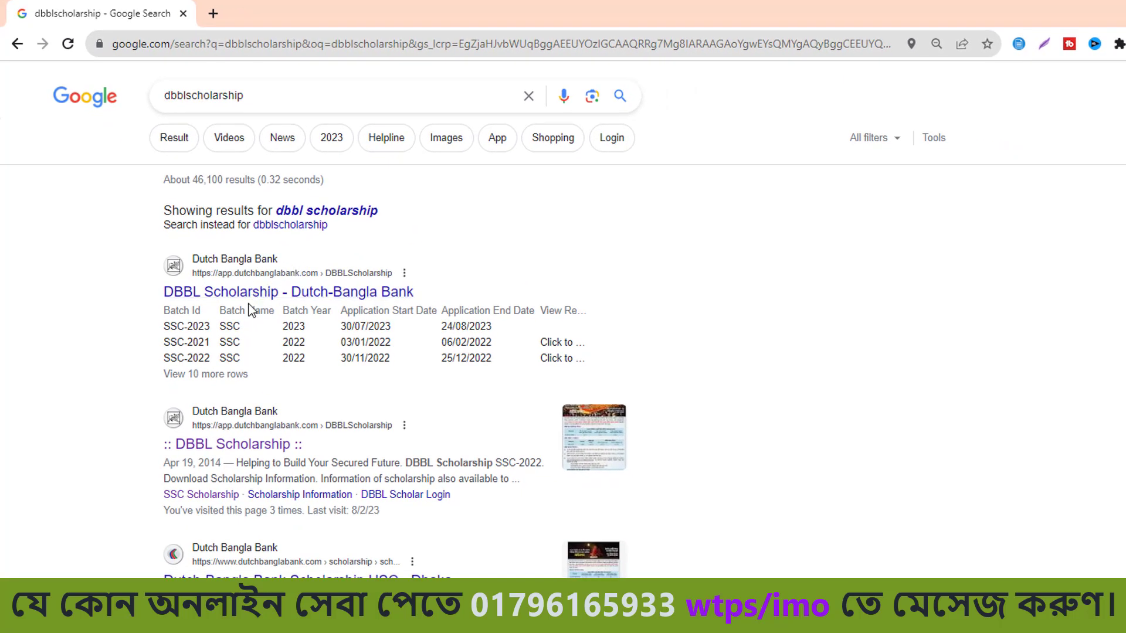
Open the 'DBBL Scholarship - Dutch-Bangla Bank' result from the Google search.
{"action": "left_click", "coordinate": [258, 274]}
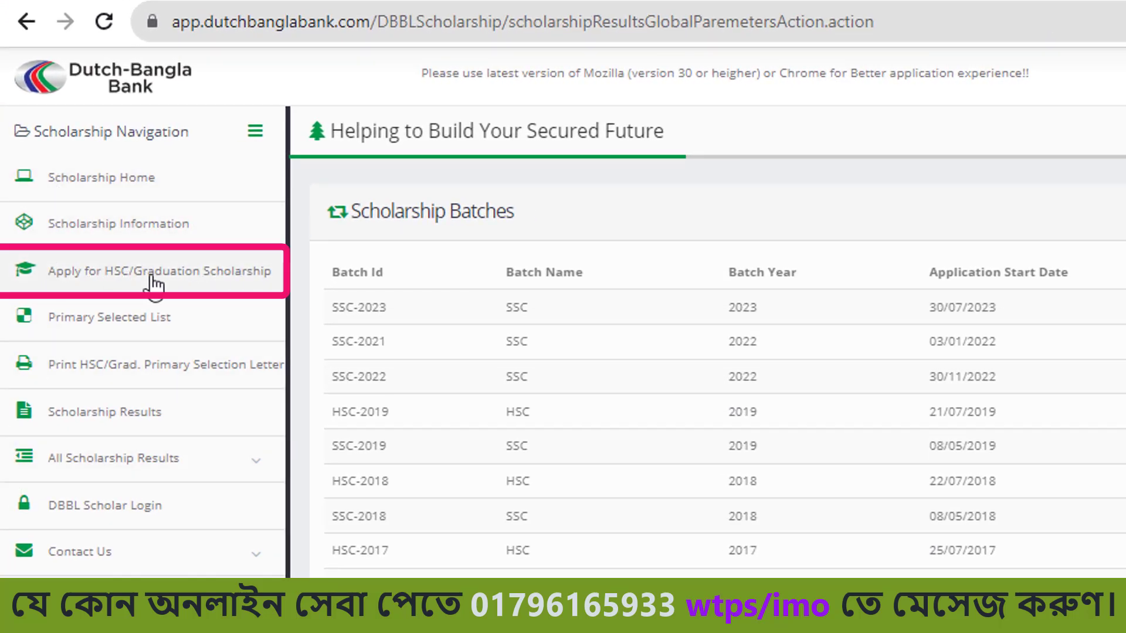
Go to the scholarship application page and start the SSC Scholarship application.
{"action": "left_click", "coordinate": [117, 278]}
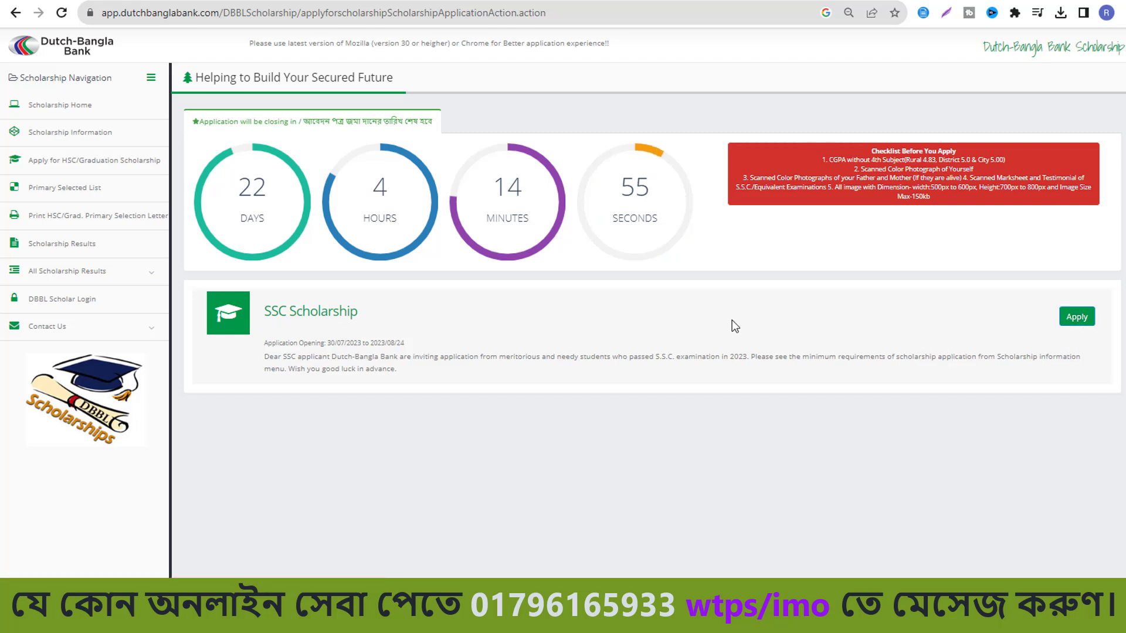
{"action": "double_click", "coordinate": [268, 310]}
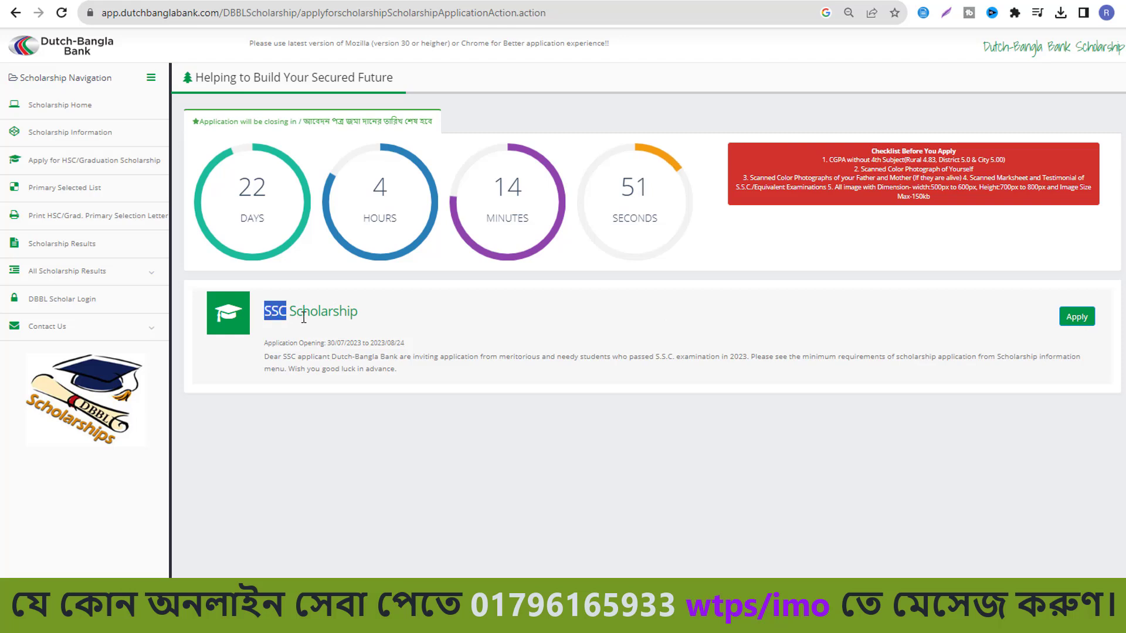
{"action": "left_click_drag", "start_coordinate": [299, 317], "coordinate": [371, 323]}
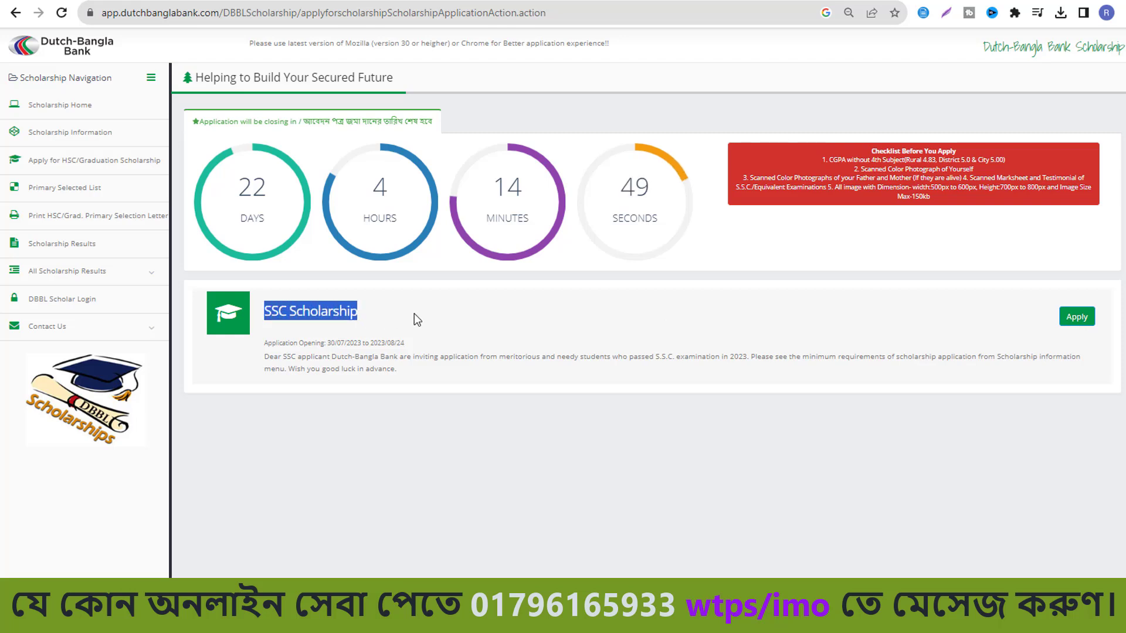
{"action": "left_click", "coordinate": [399, 319]}
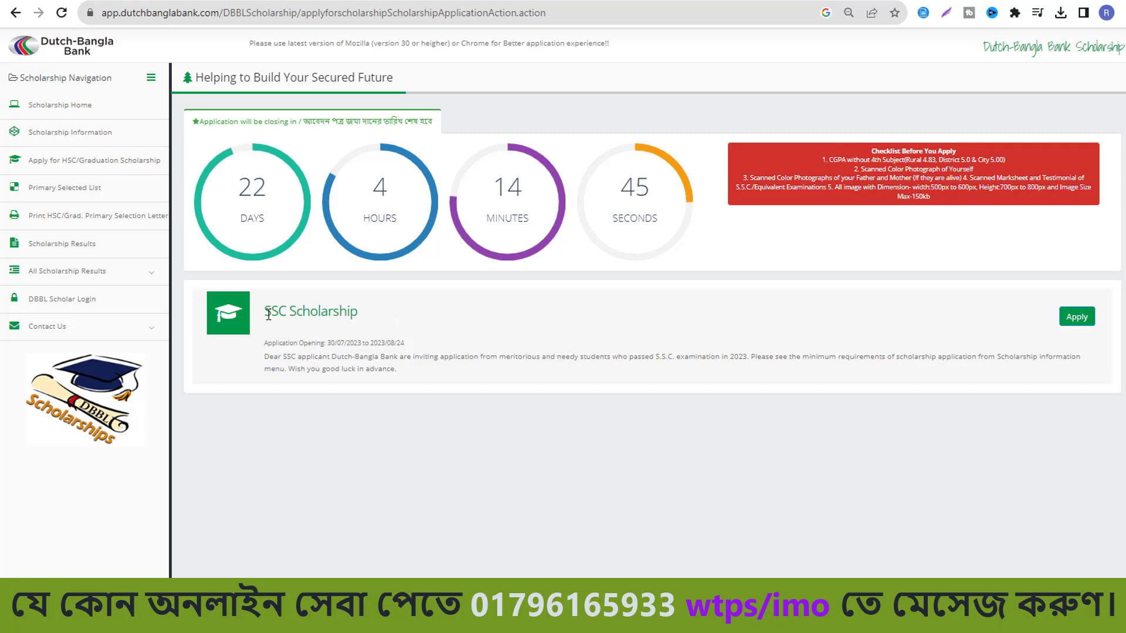
{"action": "left_click_drag", "start_coordinate": [265, 317], "coordinate": [409, 311]}
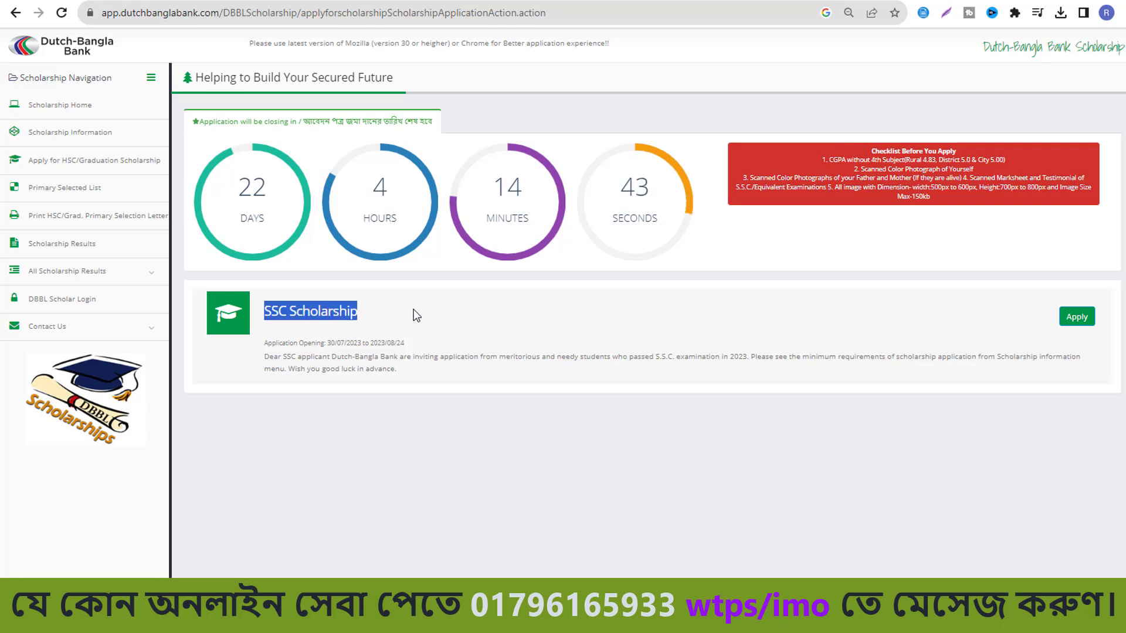
{"action": "left_click", "coordinate": [413, 322]}
{"action": "left_click", "coordinate": [1077, 318]}
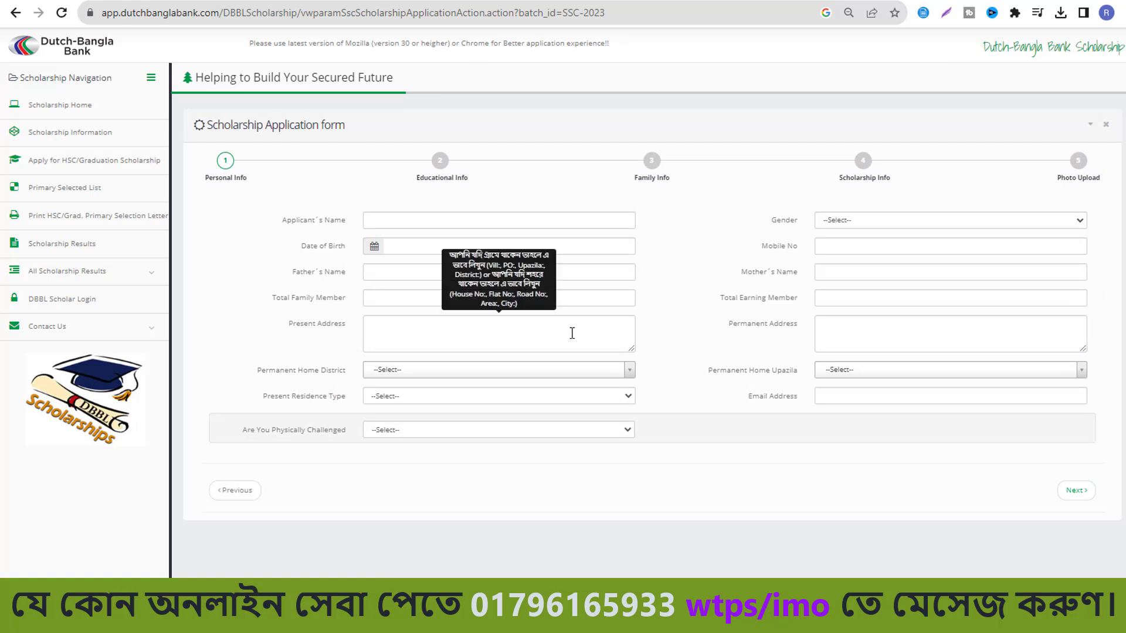
Type the applicant's full name into the Applicant's Name field.
{"action": "left_click", "coordinate": [508, 222]}
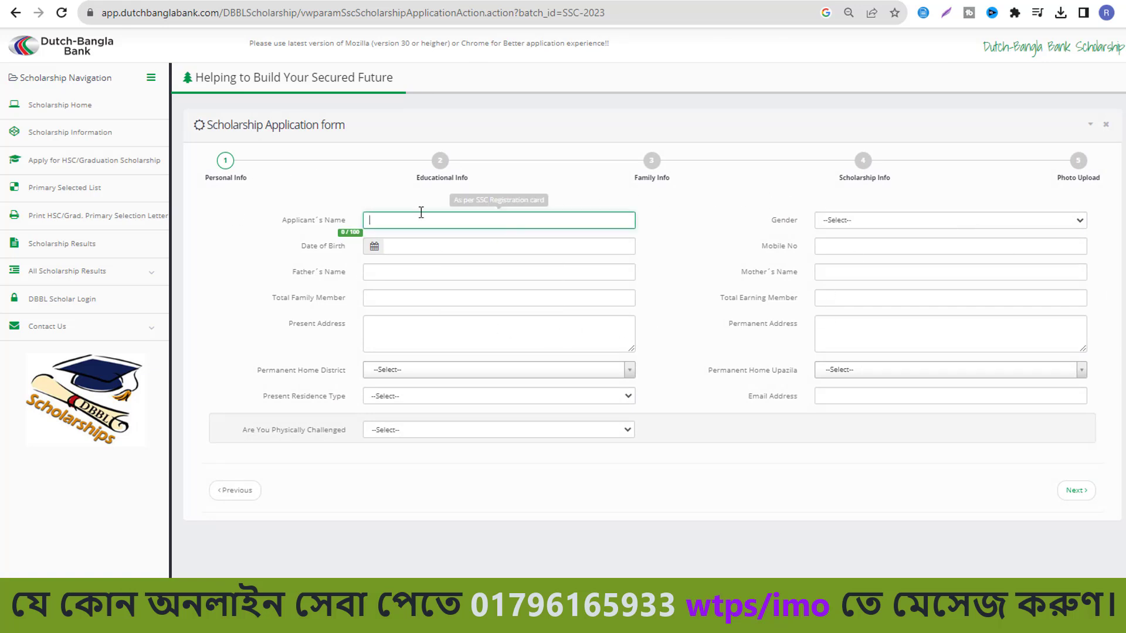
{"action": "left_click", "coordinate": [1078, 161]}
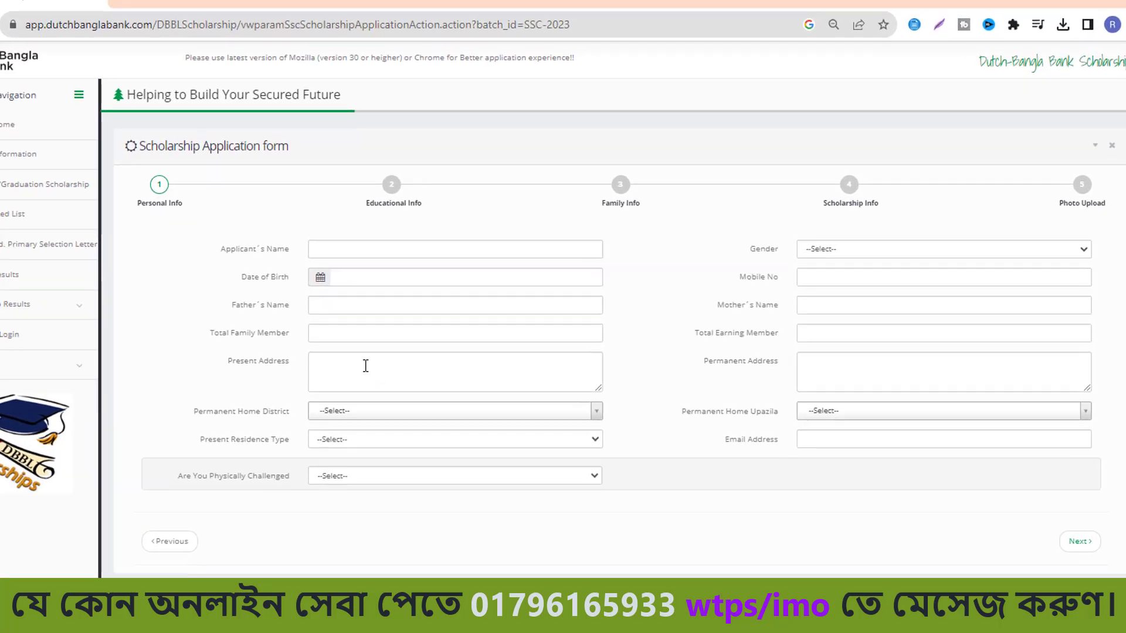
{"action": "left_click", "coordinate": [347, 252]}
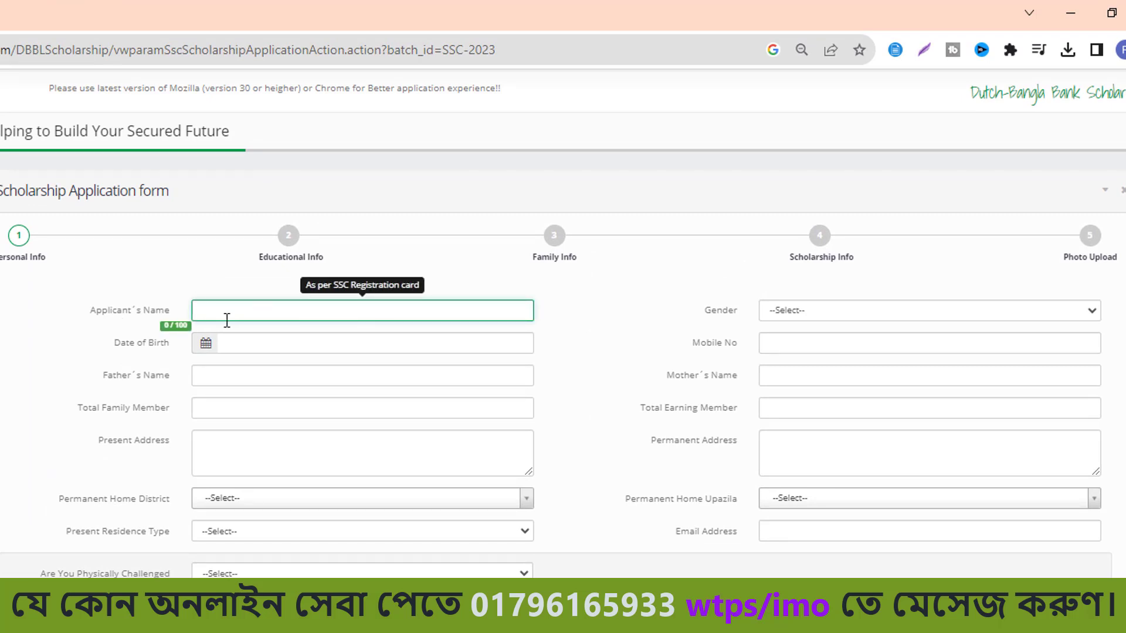
{"action": "left_click", "coordinate": [822, 309]}
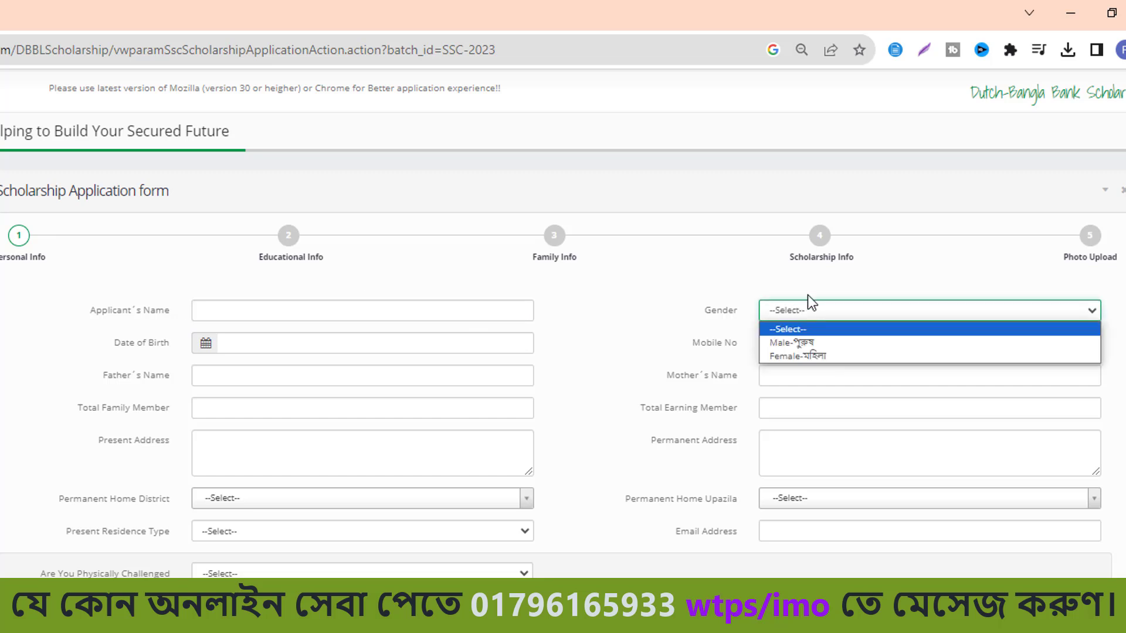
{"action": "left_click", "coordinate": [819, 304]}
{"action": "left_click", "coordinate": [714, 266]}
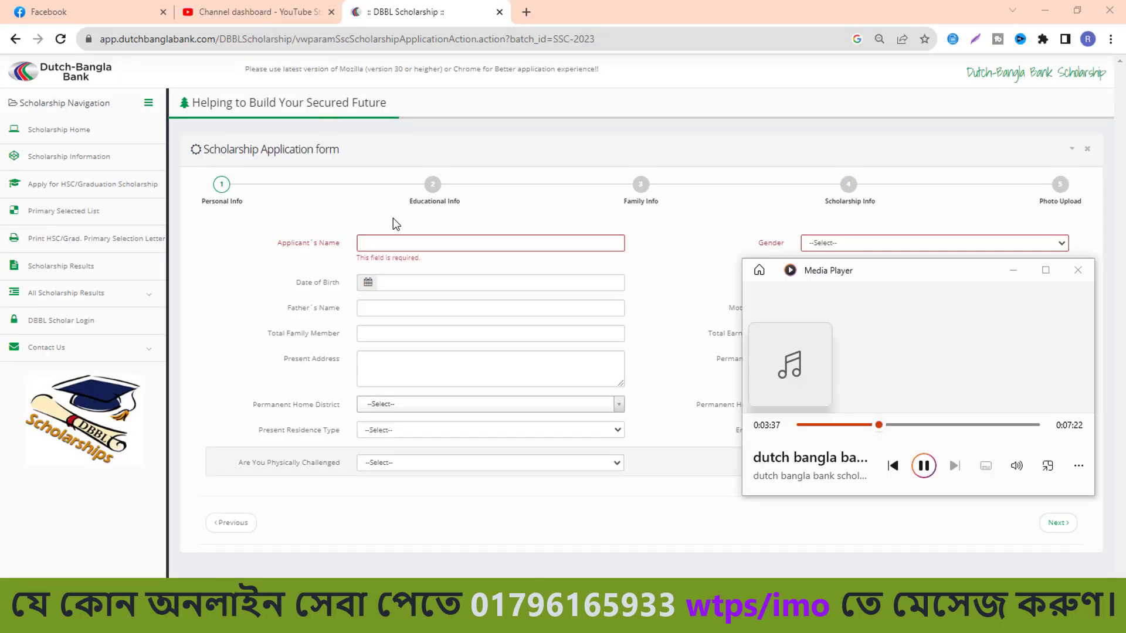
{"action": "left_click", "coordinate": [397, 240]}
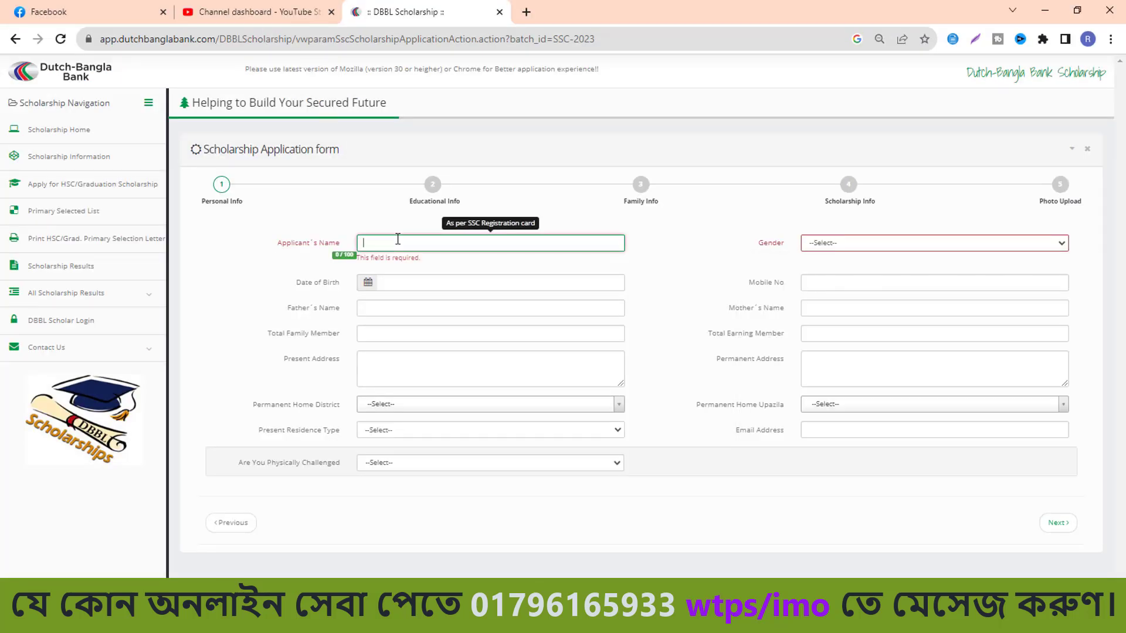
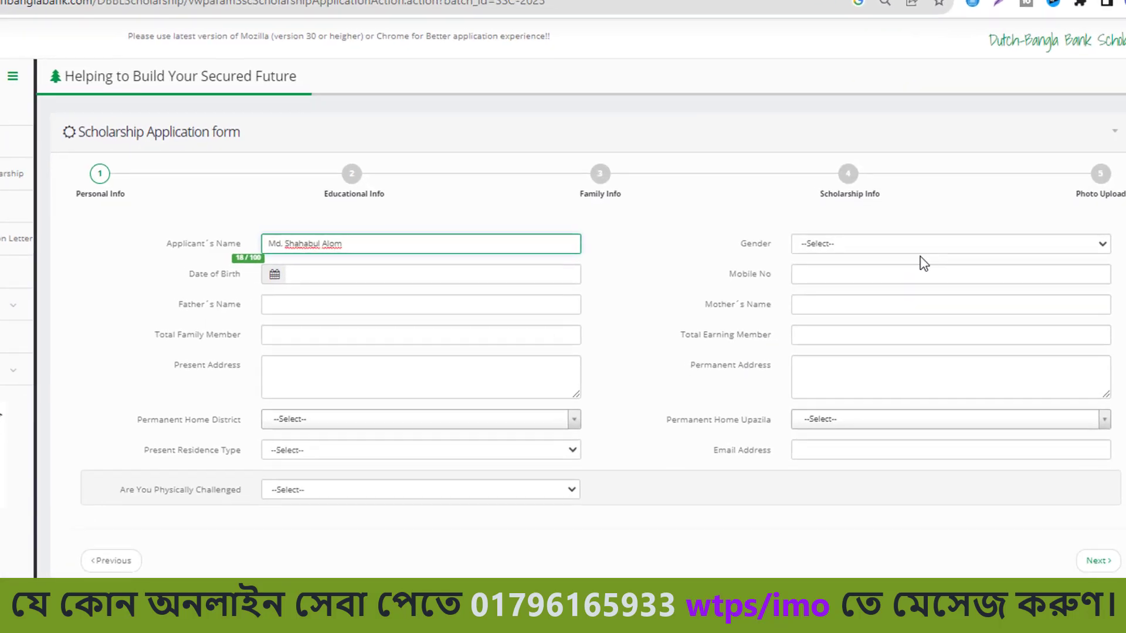
{"action": "left_click", "coordinate": [918, 262]}
{"action": "left_click", "coordinate": [899, 287]}
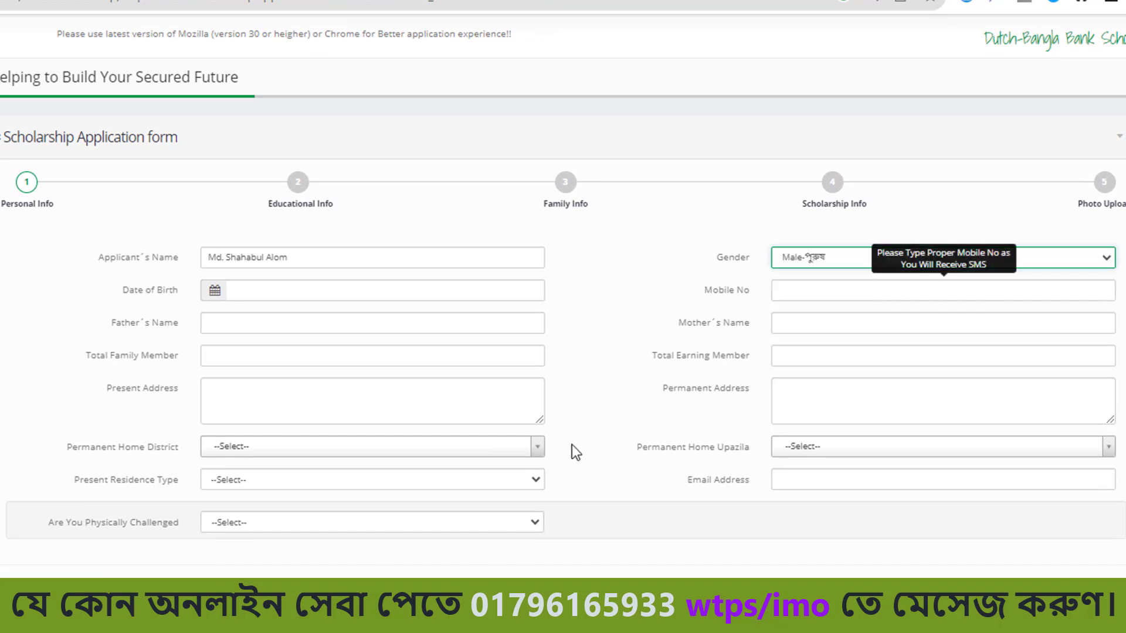
{"action": "left_click", "coordinate": [497, 289]}
{"action": "left_click", "coordinate": [269, 319]}
{"action": "left_click", "coordinate": [219, 319]}
{"action": "left_click", "coordinate": [218, 319]}
{"action": "left_click", "coordinate": [219, 319]}
{"action": "left_click", "coordinate": [264, 439]}
{"action": "left_click", "coordinate": [229, 397]}
{"action": "left_click", "coordinate": [284, 427]}
Enter the mobile number and the father's and mother's names, then select the family member count field.
{"action": "left_click", "coordinate": [895, 293]}
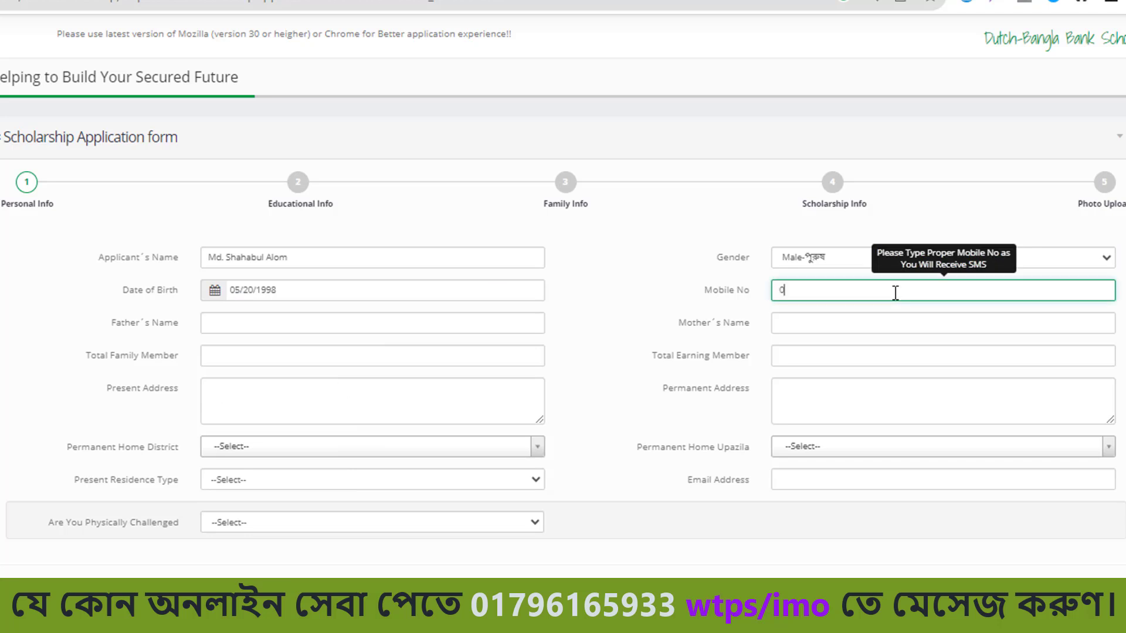
{"action": "key", "text": "Tab"}
{"action": "left_click", "coordinate": [397, 323]}
{"action": "left_click", "coordinate": [852, 324]}
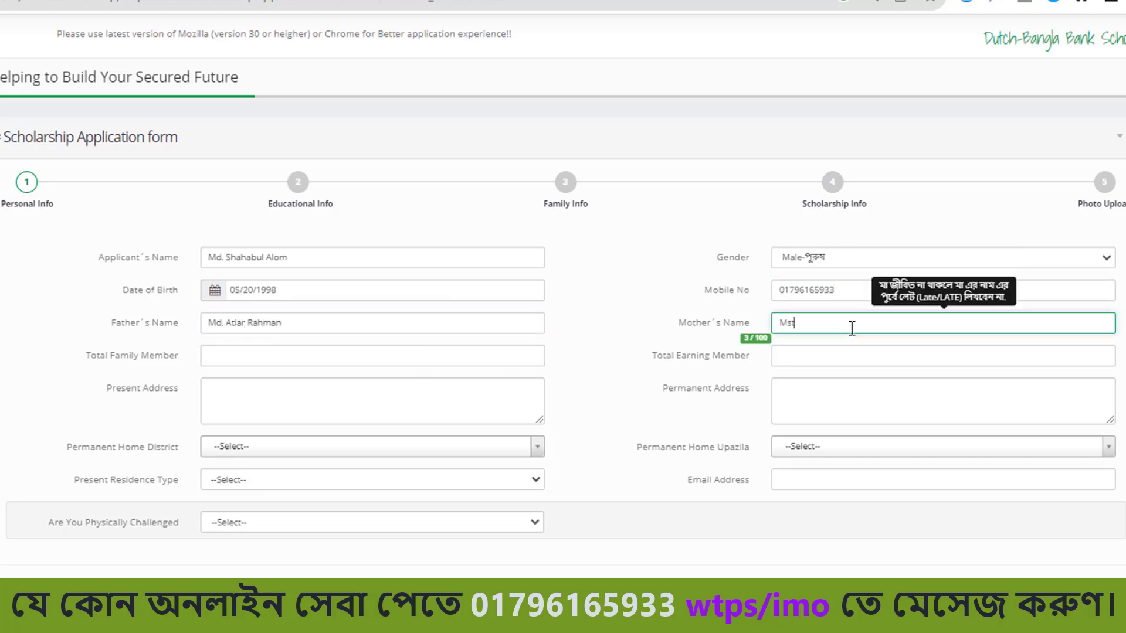
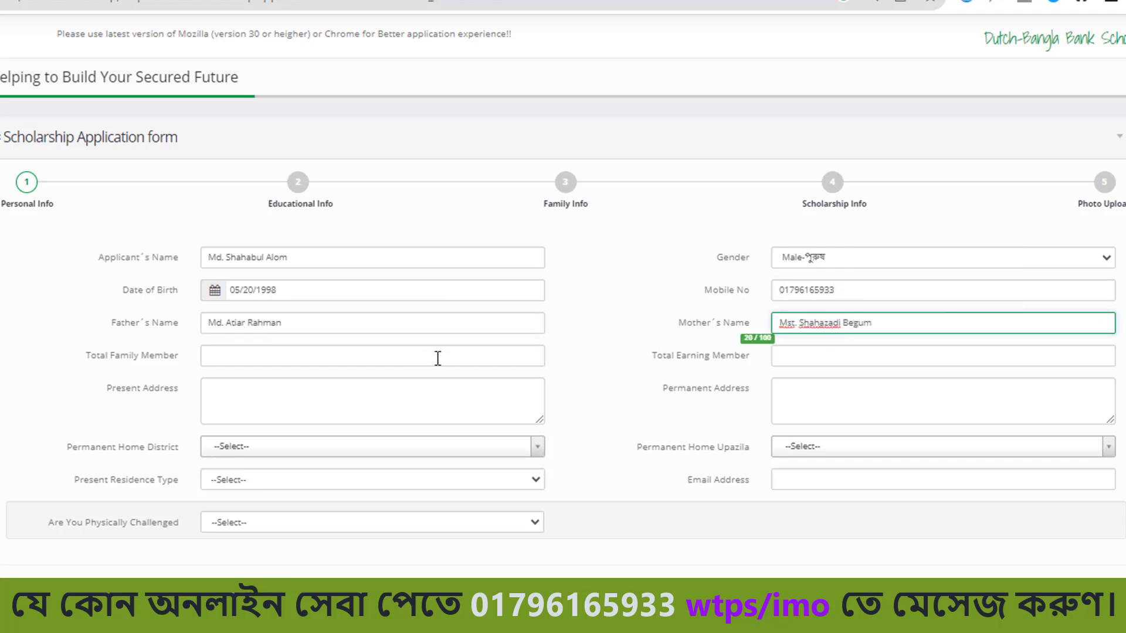
{"action": "left_click", "coordinate": [438, 359]}
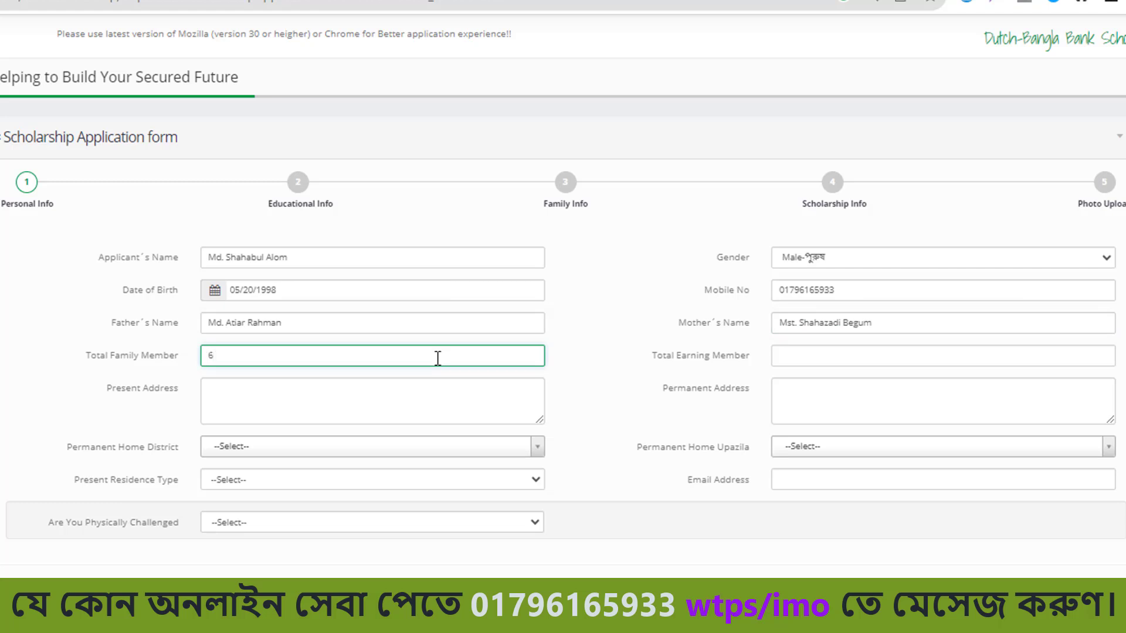
{"action": "left_click", "coordinate": [859, 365]}
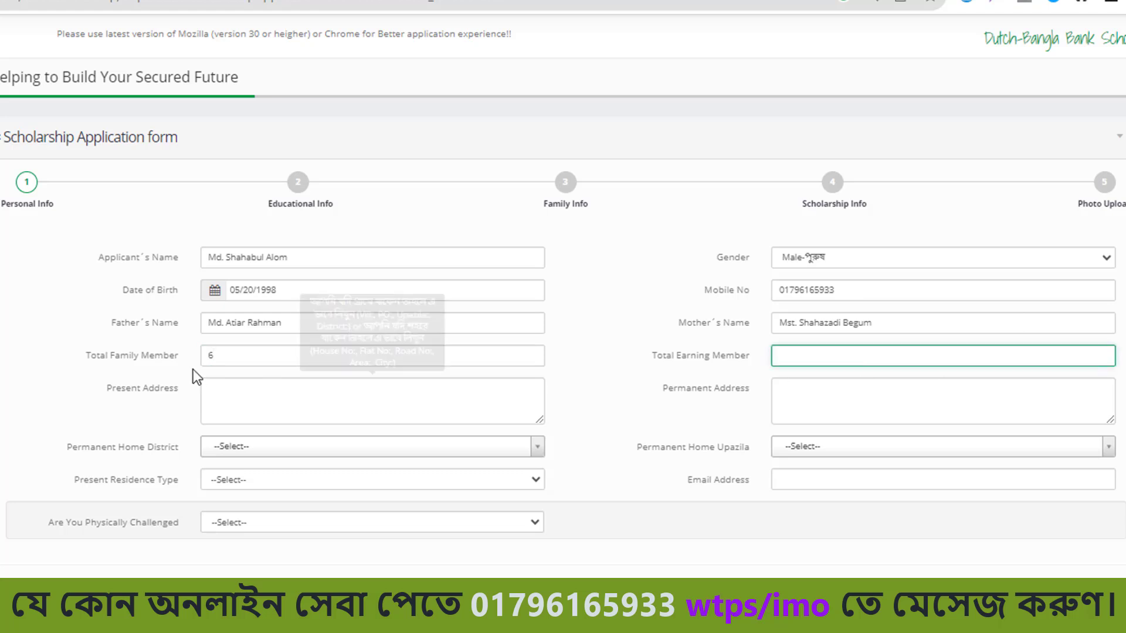
{"action": "left_click", "coordinate": [239, 362]}
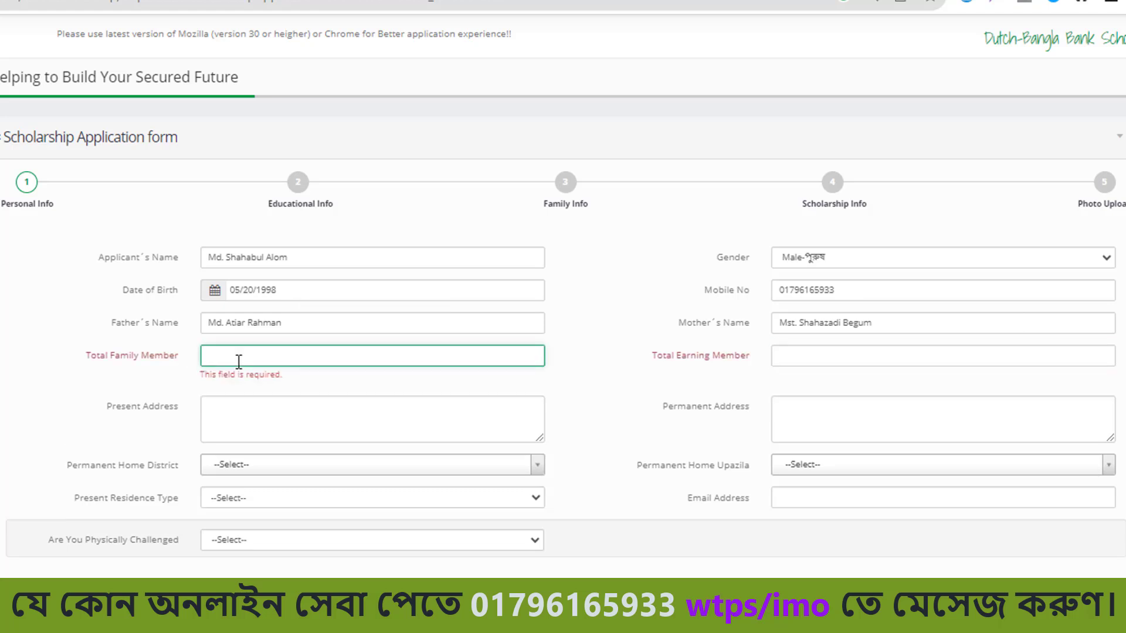
Enter 5 family members and fill present and permanent addresses from a saved address.
{"action": "type", "text": "5"}
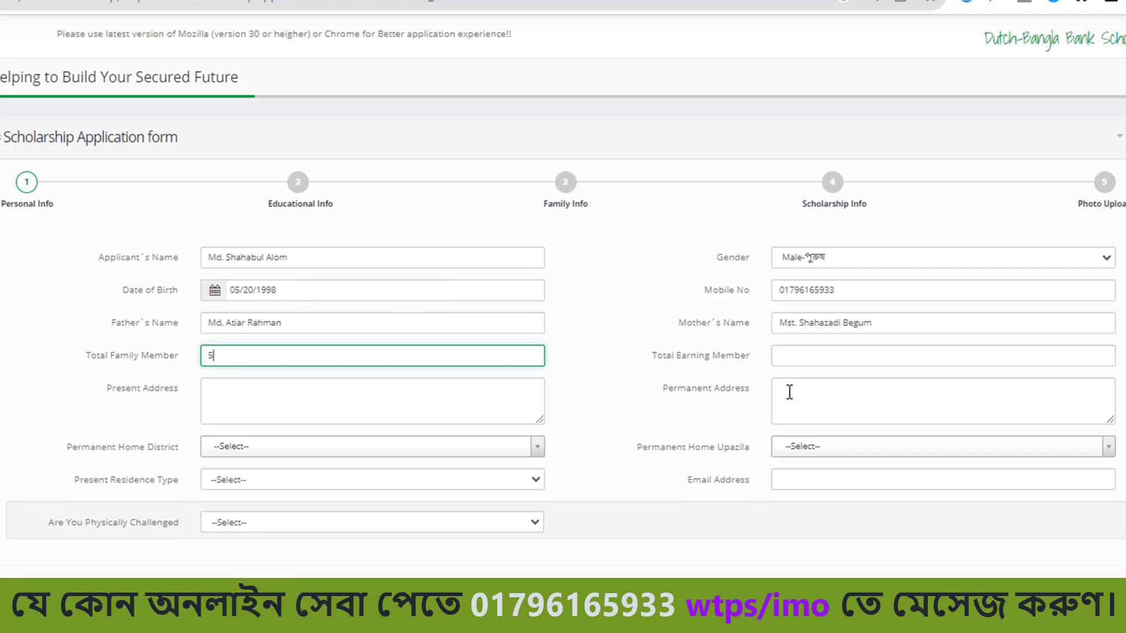
{"action": "left_click", "coordinate": [800, 356]}
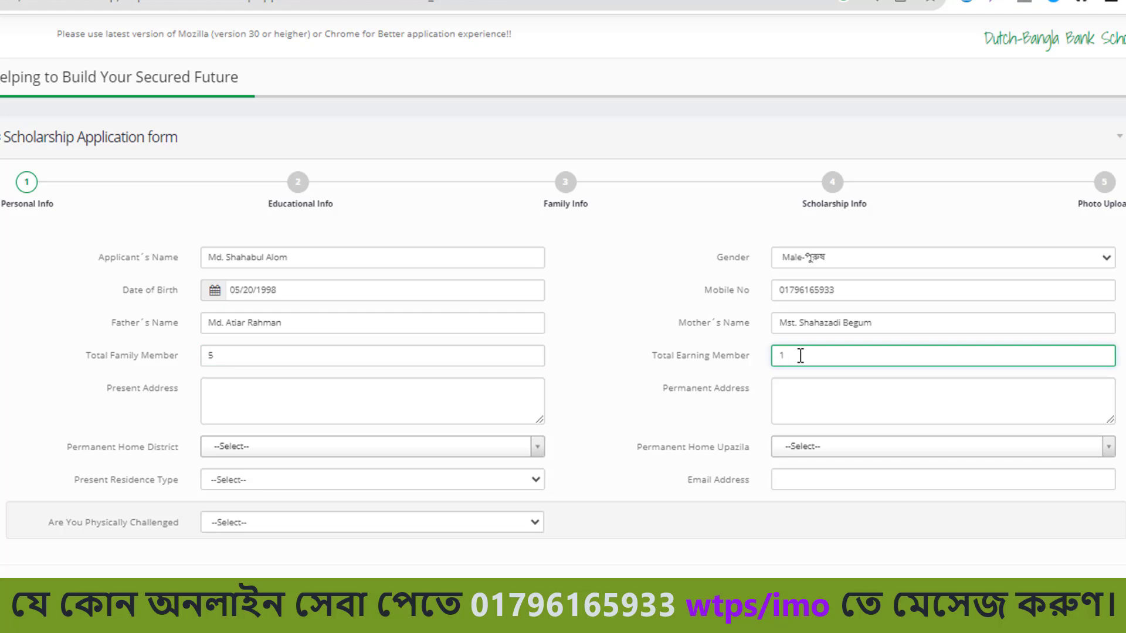
{"action": "left_click", "coordinate": [414, 410]}
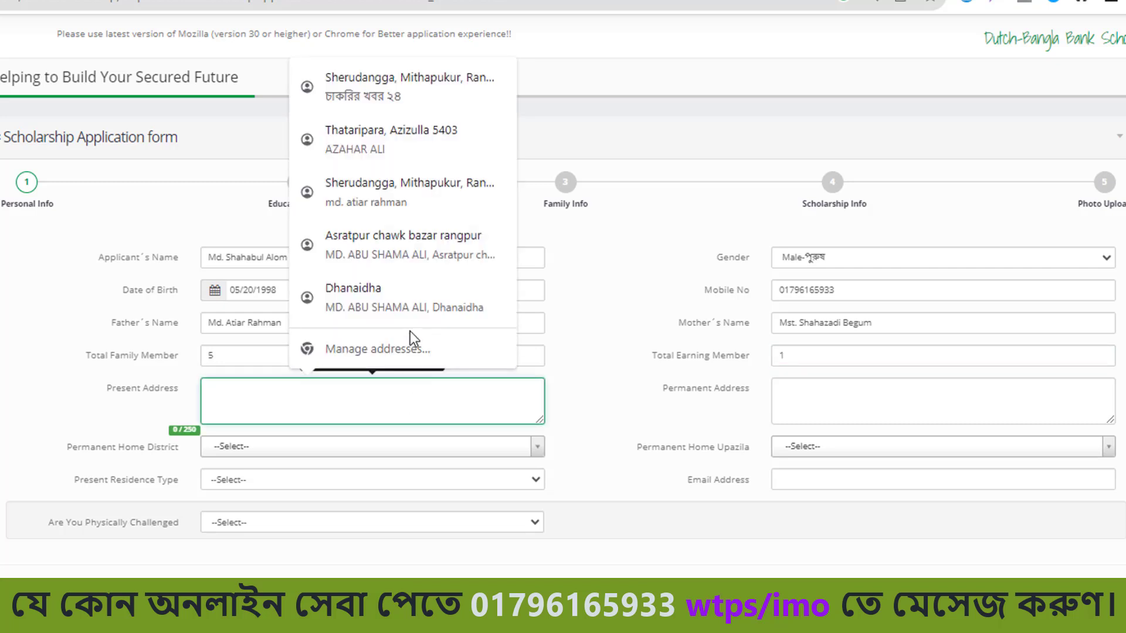
{"action": "left_click", "coordinate": [385, 87]}
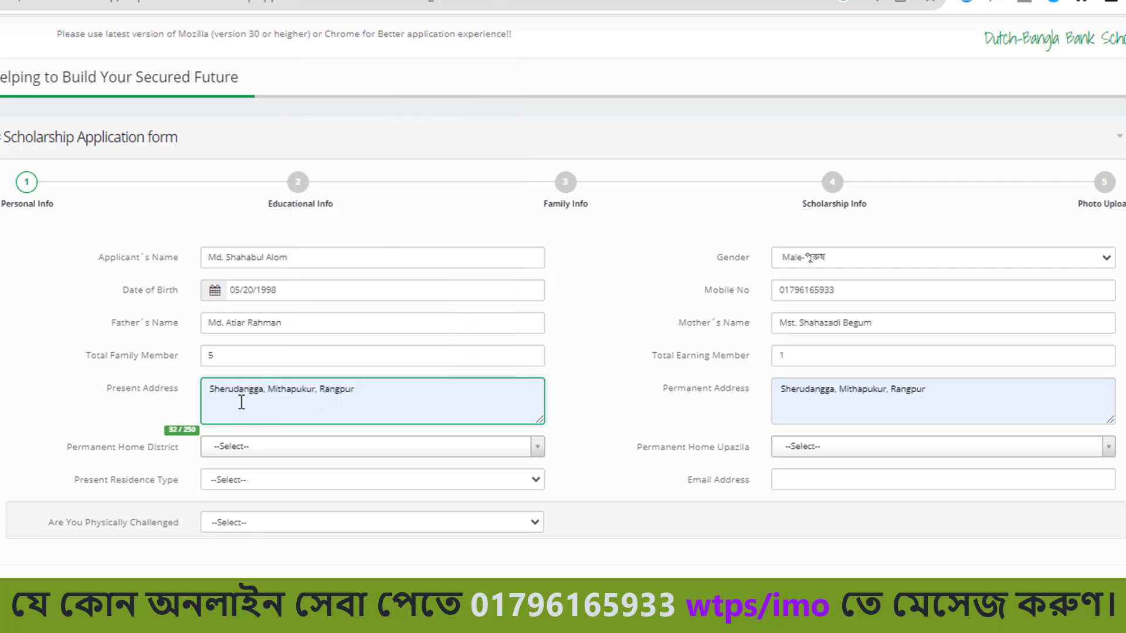
{"action": "left_click", "coordinate": [394, 398]}
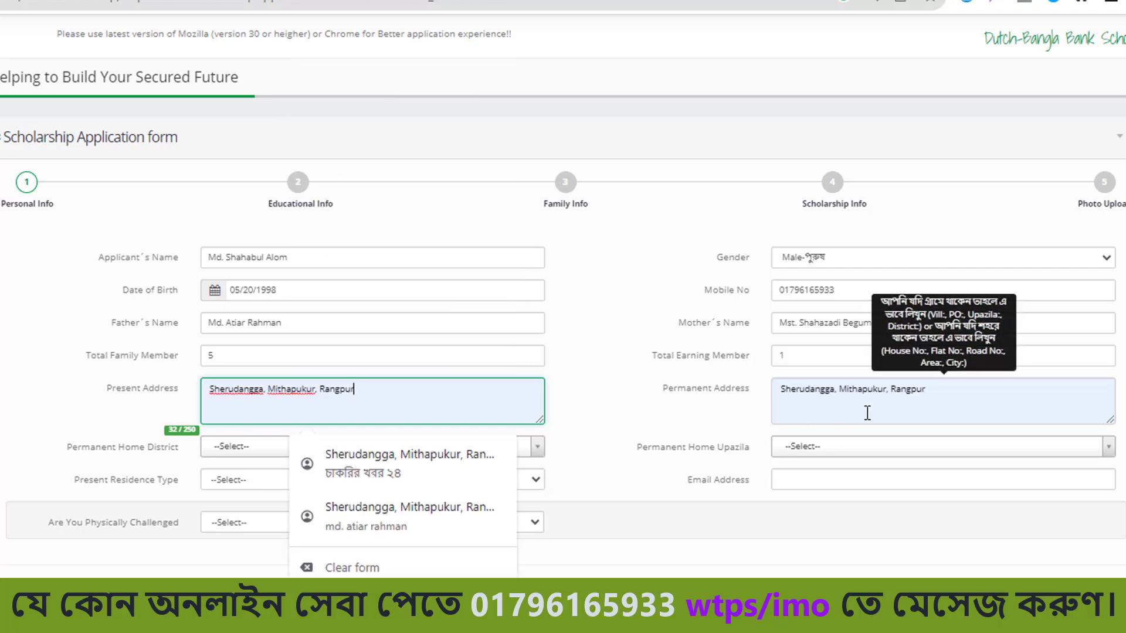
{"action": "left_click", "coordinate": [948, 402]}
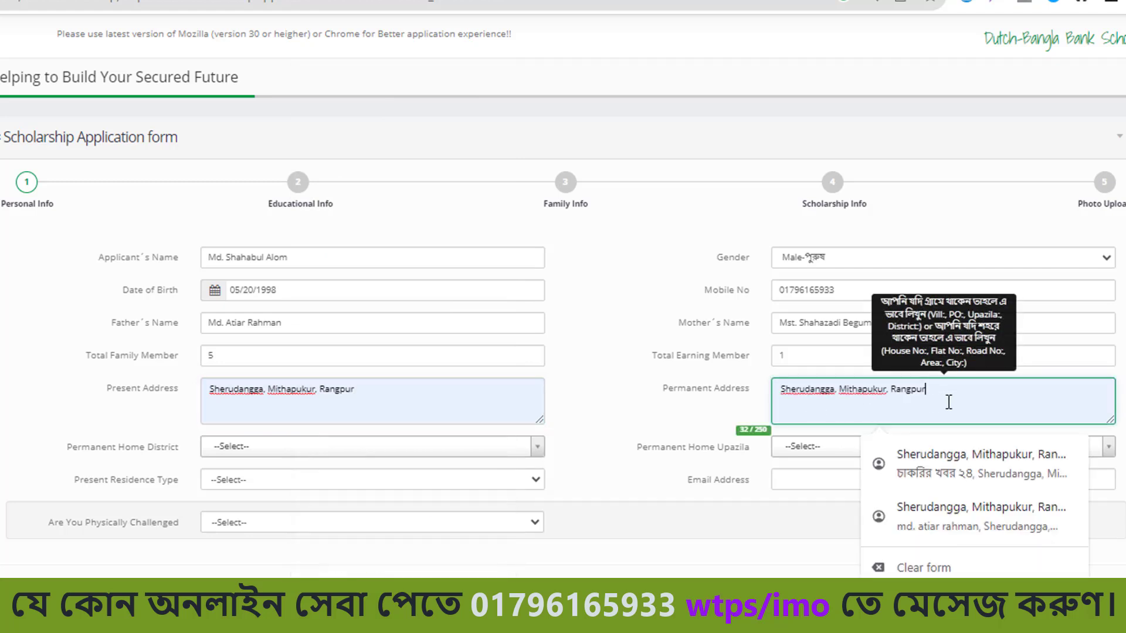
Set the permanent home district to Rangpur and upazila to Mithapukur.
{"action": "left_click", "coordinate": [410, 451]}
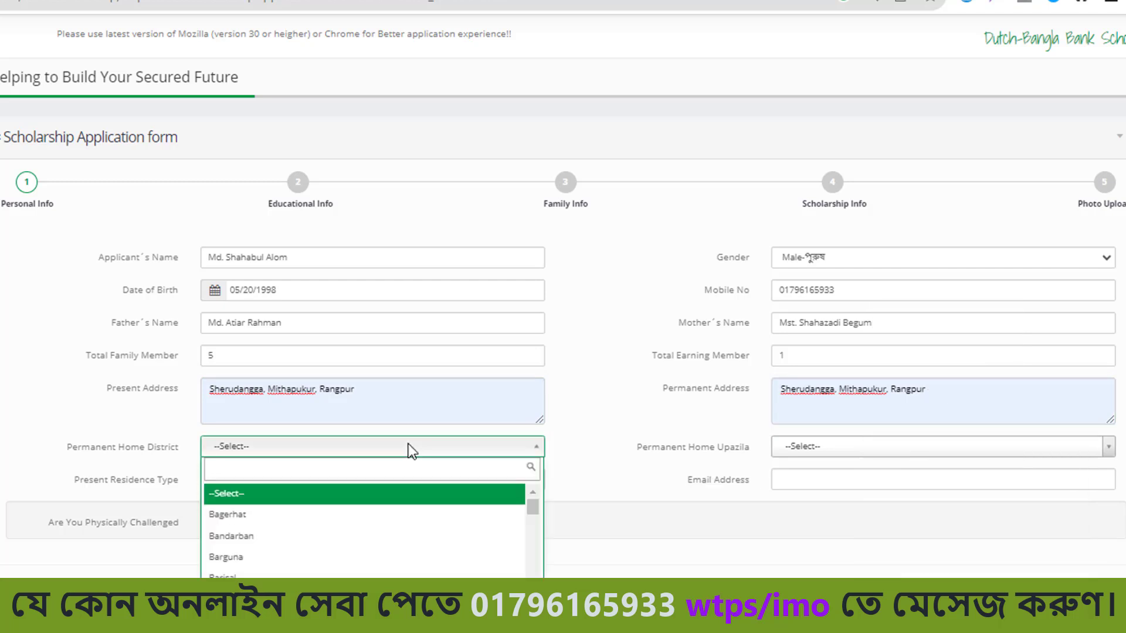
{"action": "type", "text": "Rangpur"}
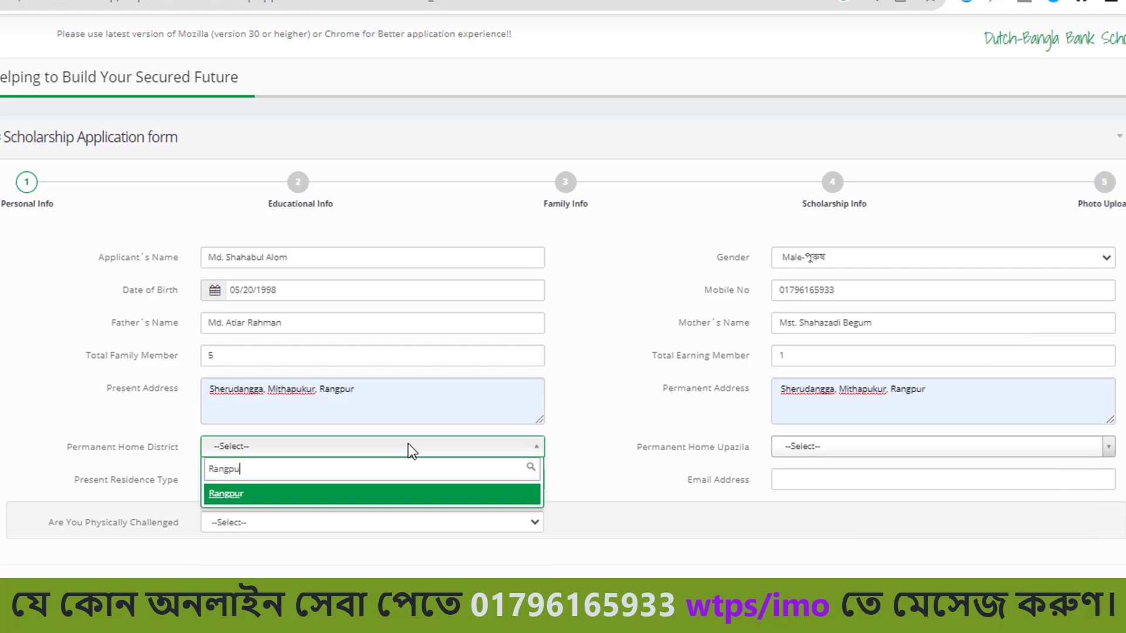
{"action": "left_click", "coordinate": [428, 493]}
{"action": "left_click", "coordinate": [1085, 450]}
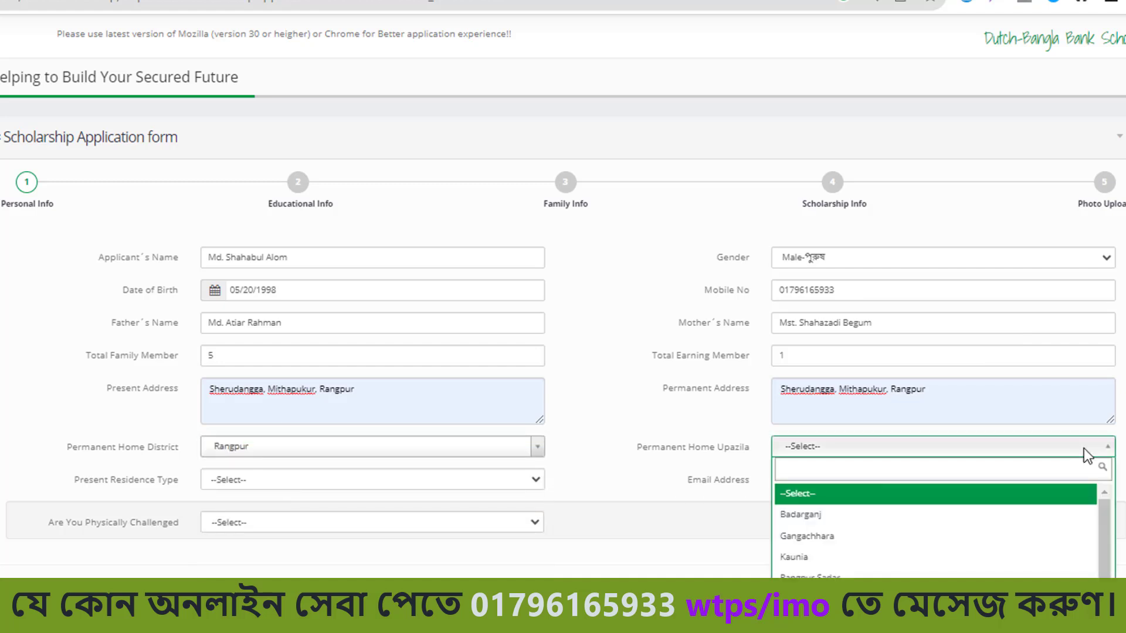
{"action": "left_click", "coordinate": [821, 599]}
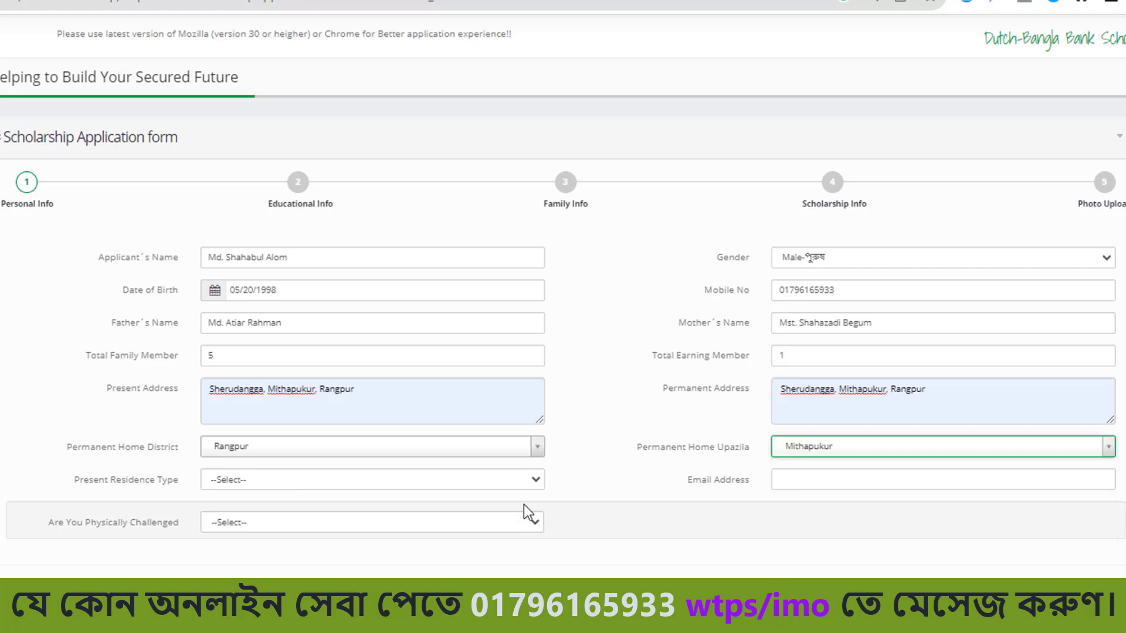
Set present residence type to Own and enter the applicant's email address.
{"action": "left_click", "coordinate": [450, 484]}
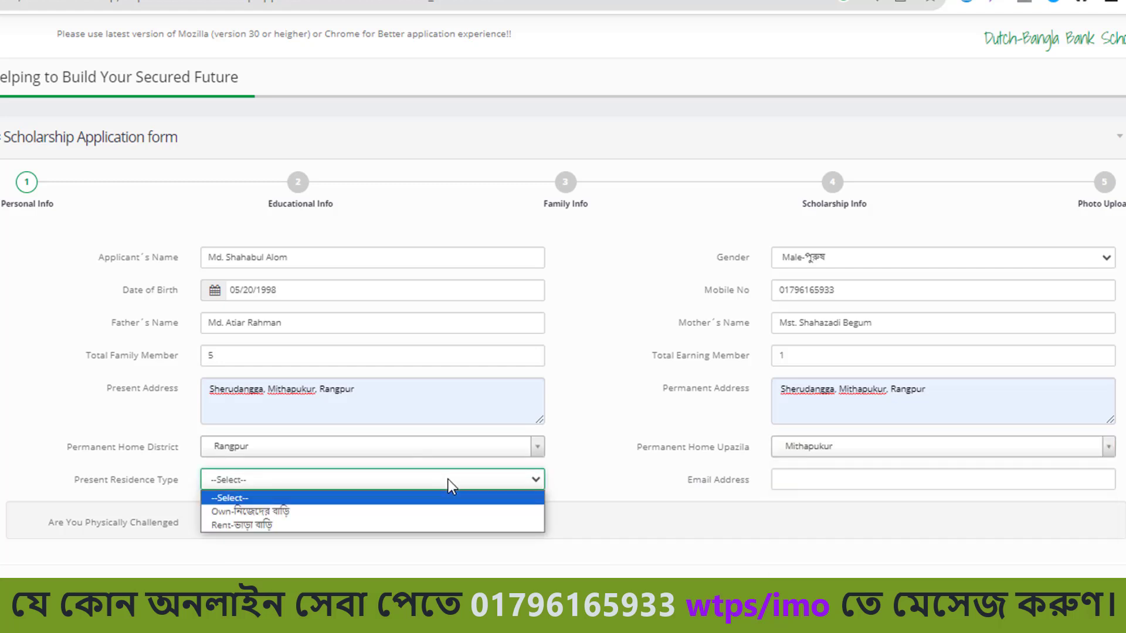
{"action": "left_click", "coordinate": [403, 511]}
{"action": "left_click", "coordinate": [935, 483]}
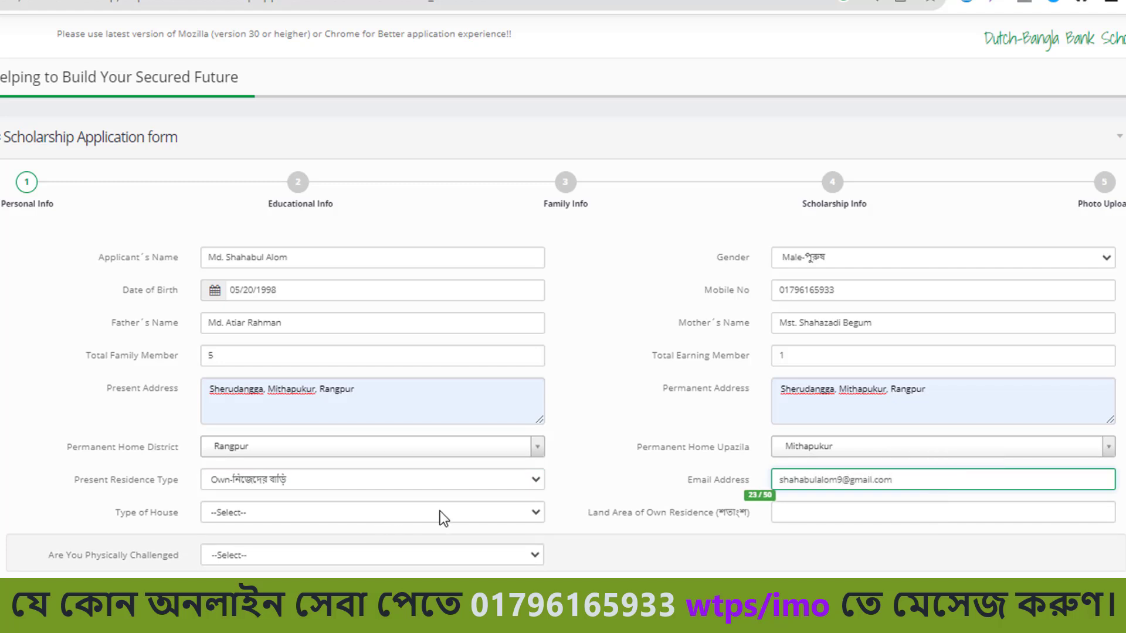
Choose kacha Bari house type, land area 6, and Physically Challenged No.
{"action": "left_click", "coordinate": [440, 512]}
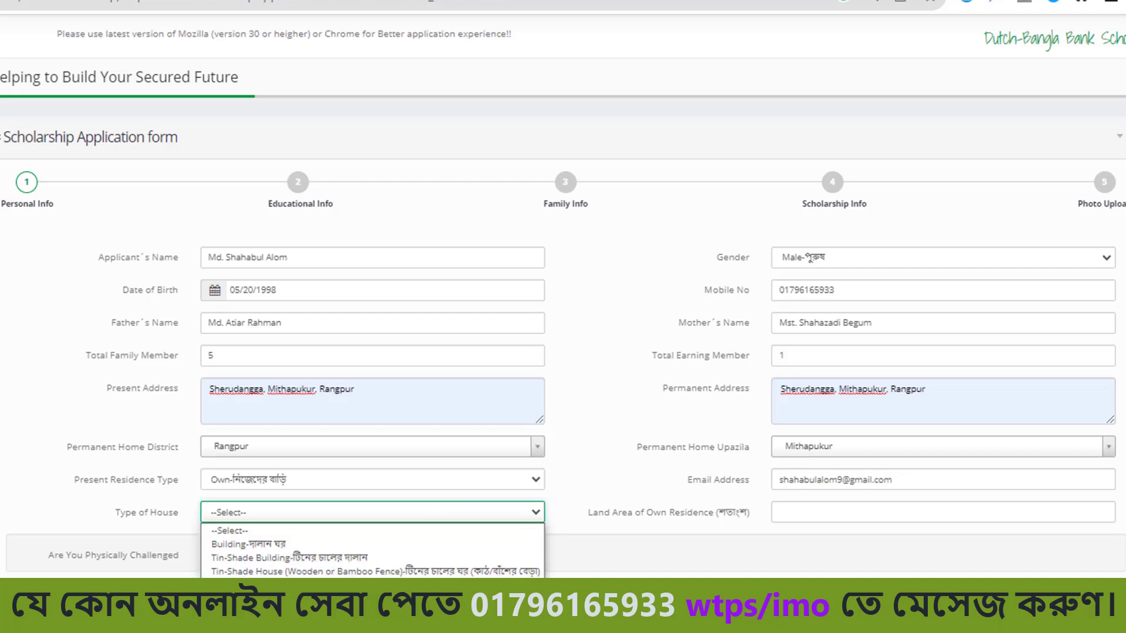
{"action": "left_click", "coordinate": [411, 585]}
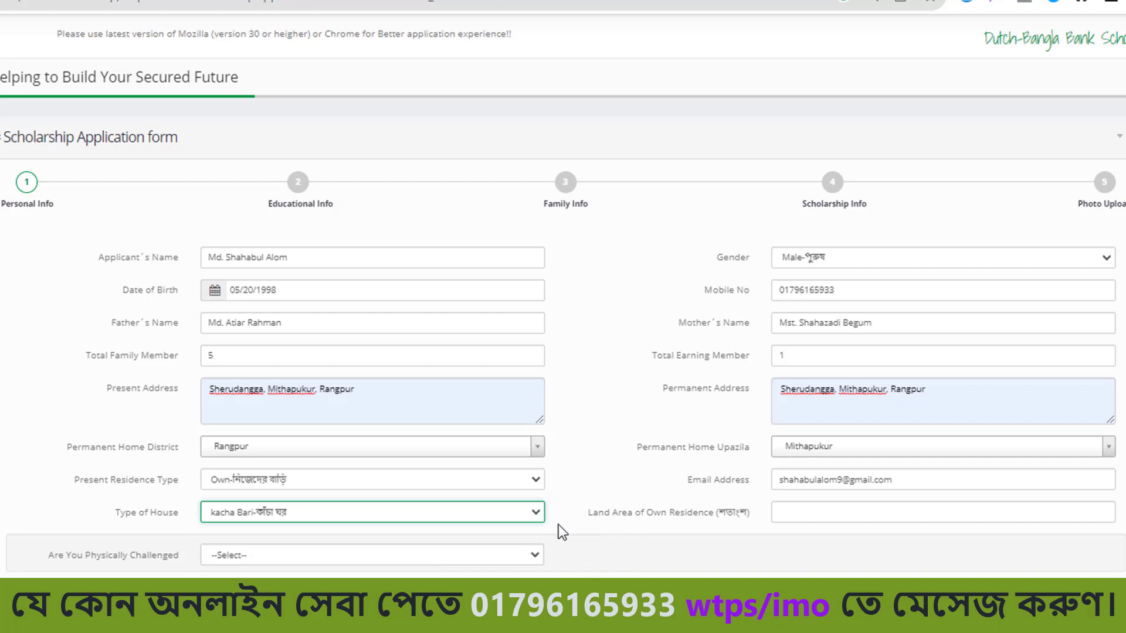
{"action": "left_click", "coordinate": [884, 518]}
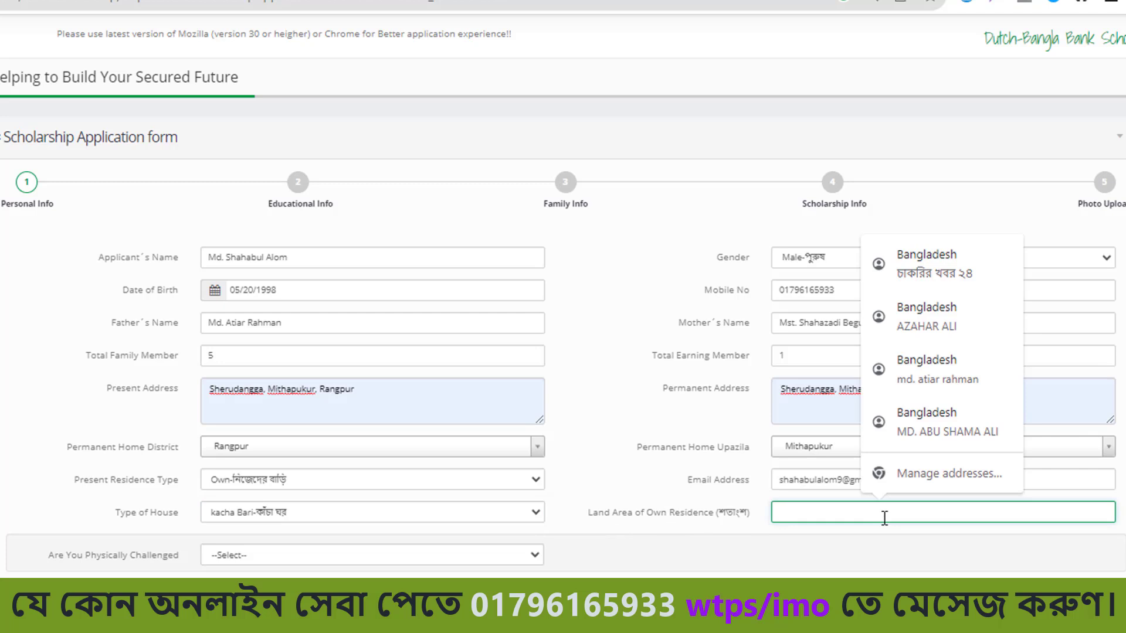
{"action": "type", "text": "6"}
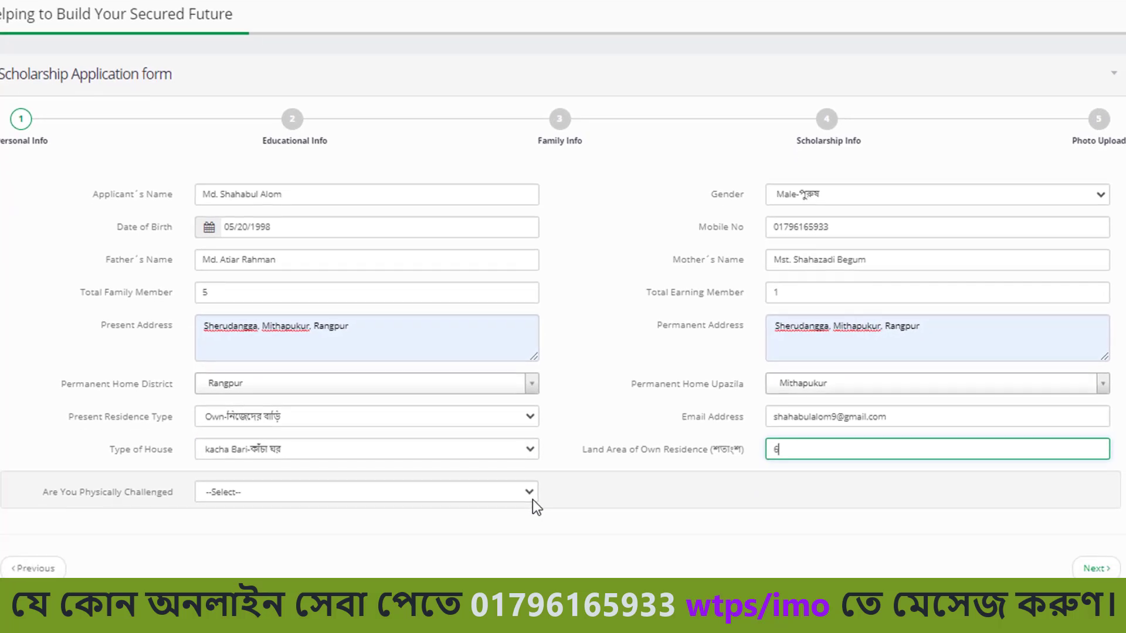
{"action": "left_click", "coordinate": [528, 492]}
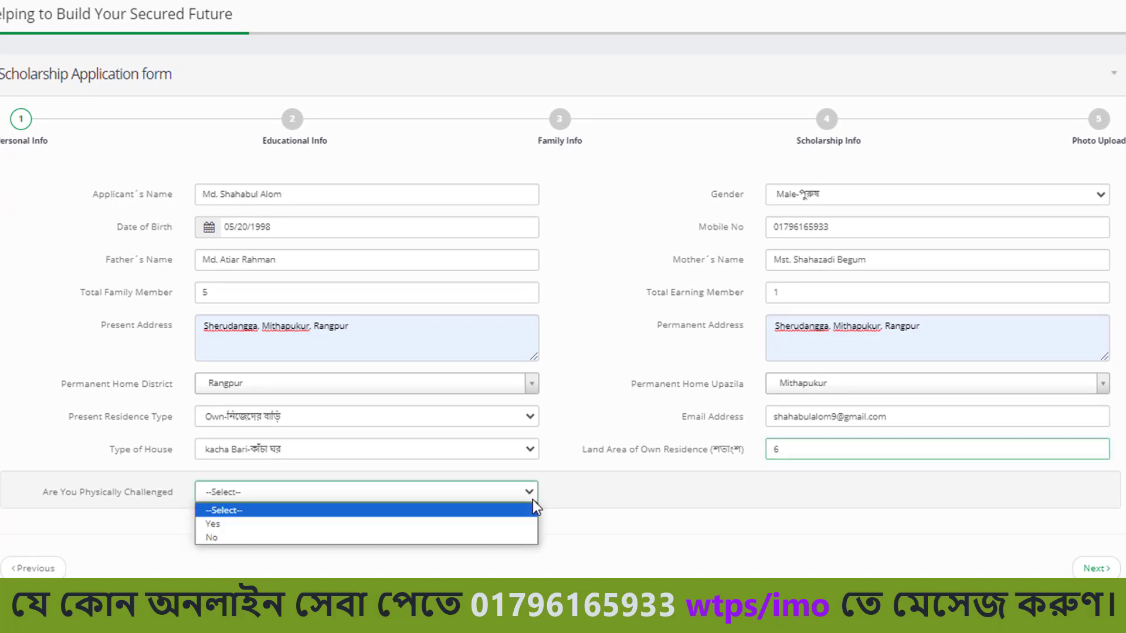
{"action": "left_click", "coordinate": [270, 539]}
{"action": "left_click", "coordinate": [819, 537]}
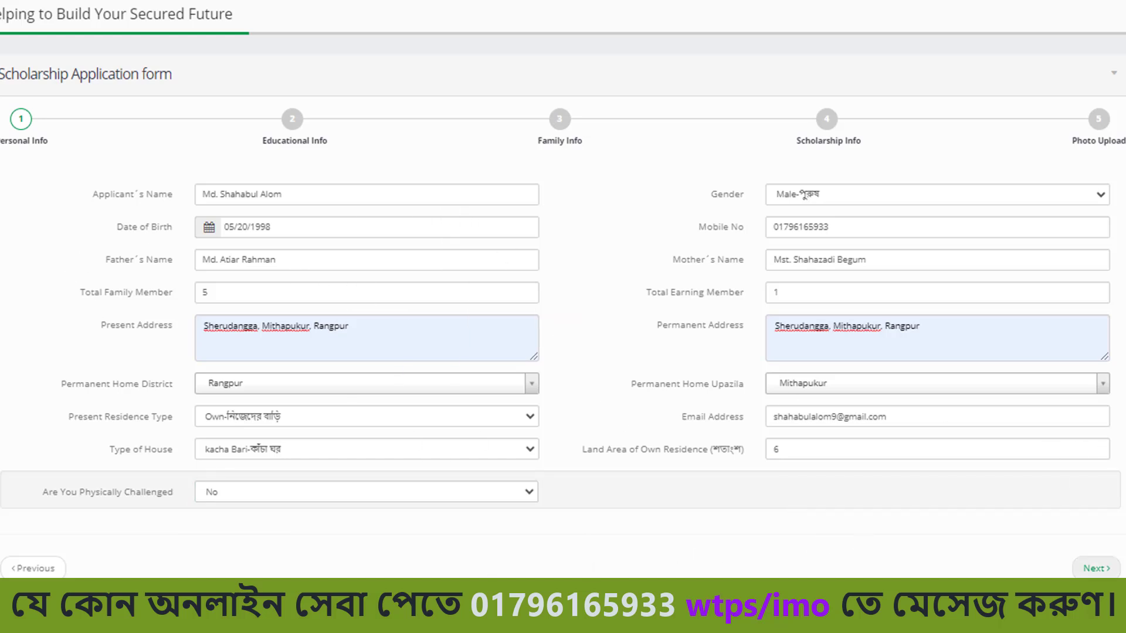
On Educational Info, choose SSC, Science group, passing year 2023 and Dinajpur board.
{"action": "left_click", "coordinate": [1096, 568]}
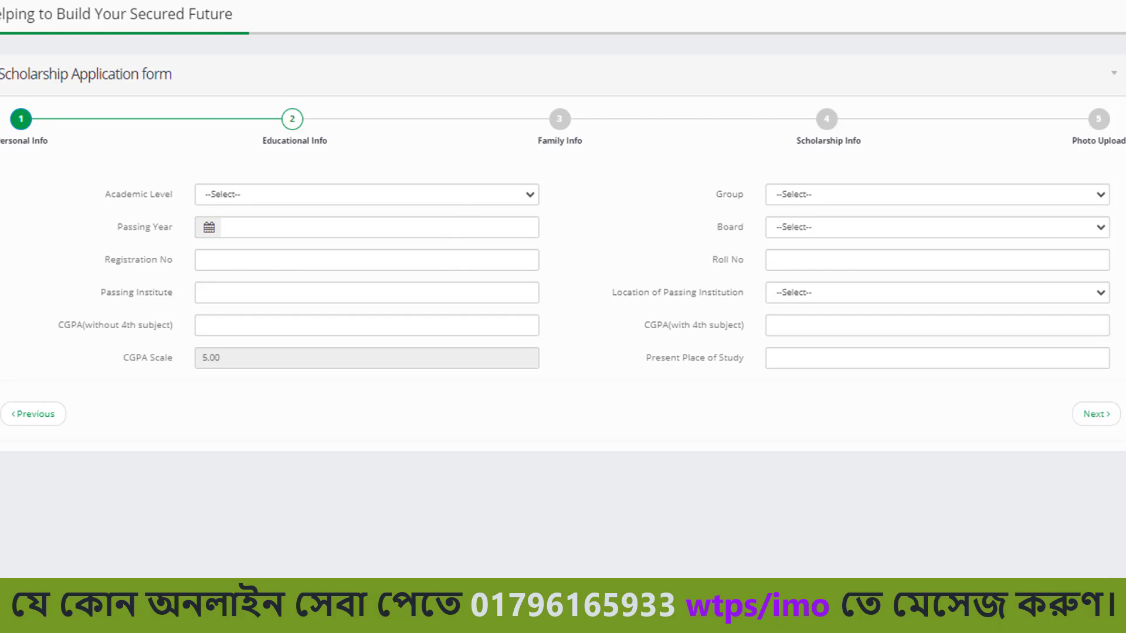
{"action": "left_click", "coordinate": [501, 196]}
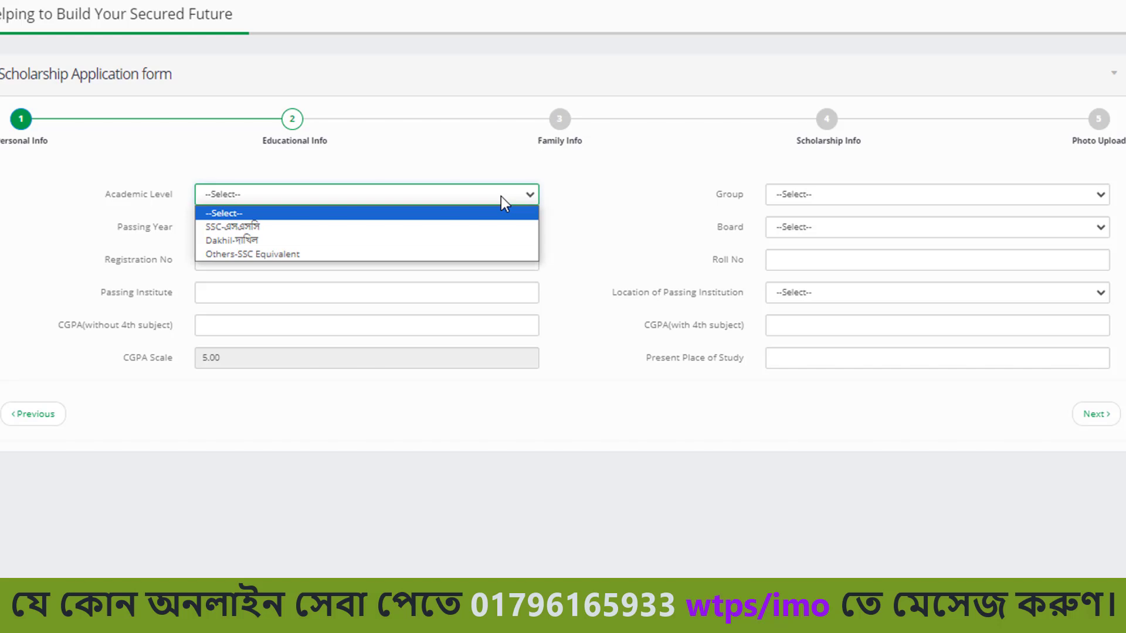
{"action": "left_click", "coordinate": [412, 227]}
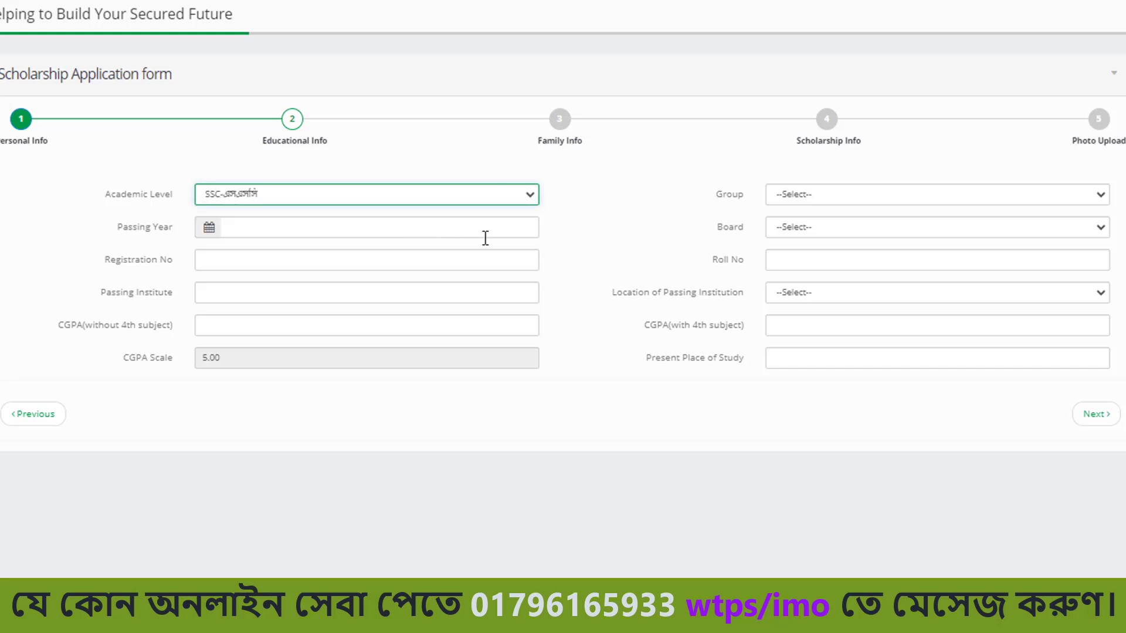
{"action": "left_click", "coordinate": [1083, 197]}
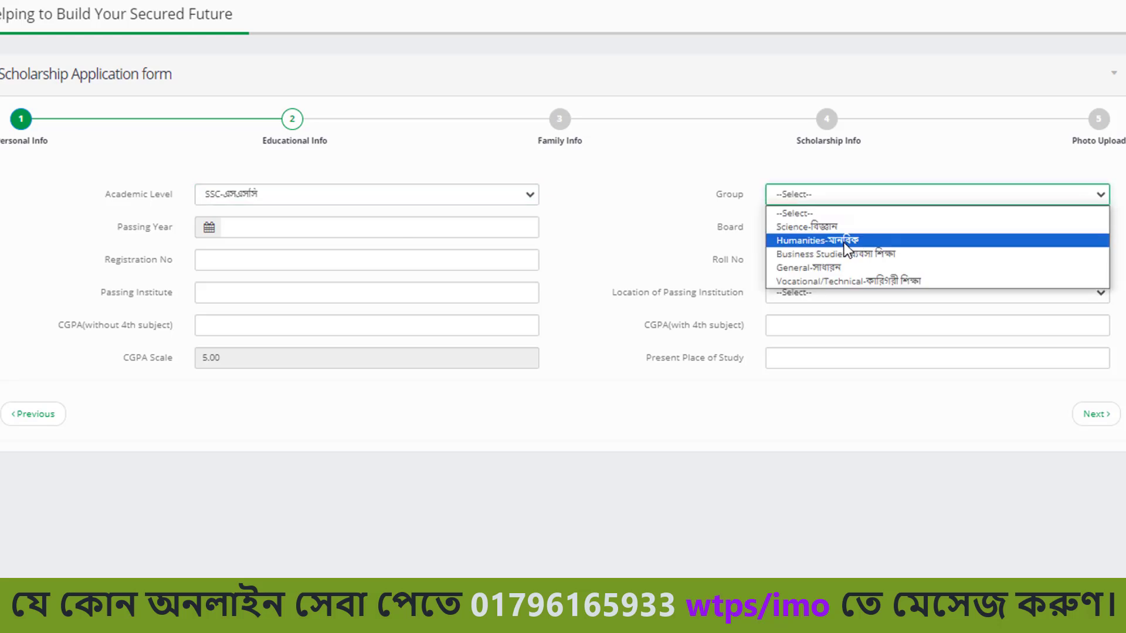
{"action": "left_click", "coordinate": [828, 226]}
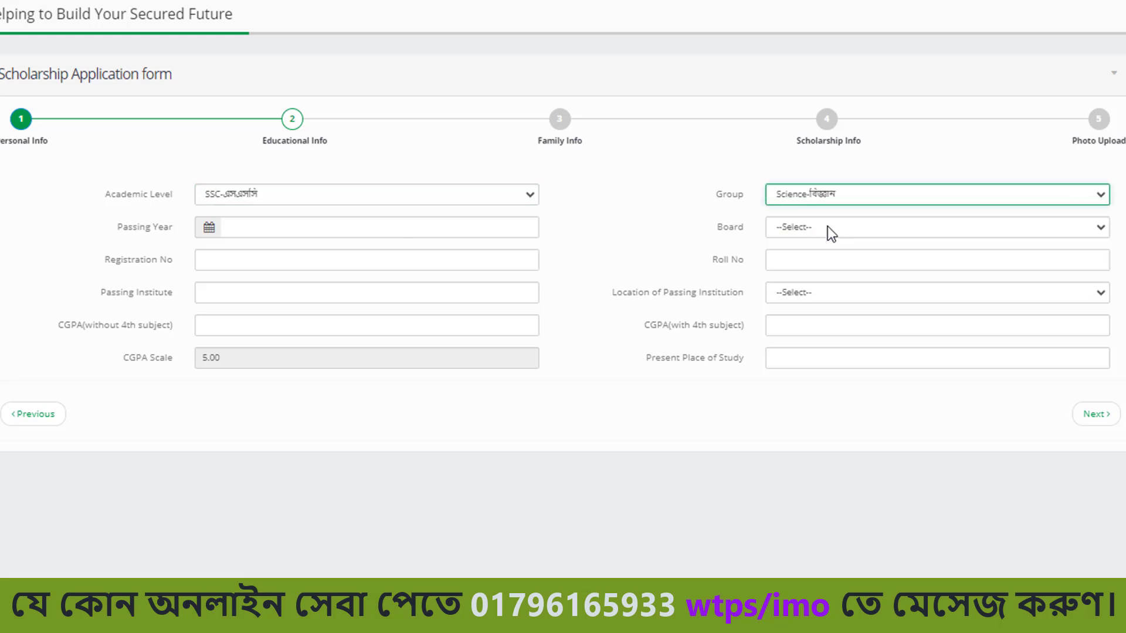
{"action": "left_click", "coordinate": [414, 236]}
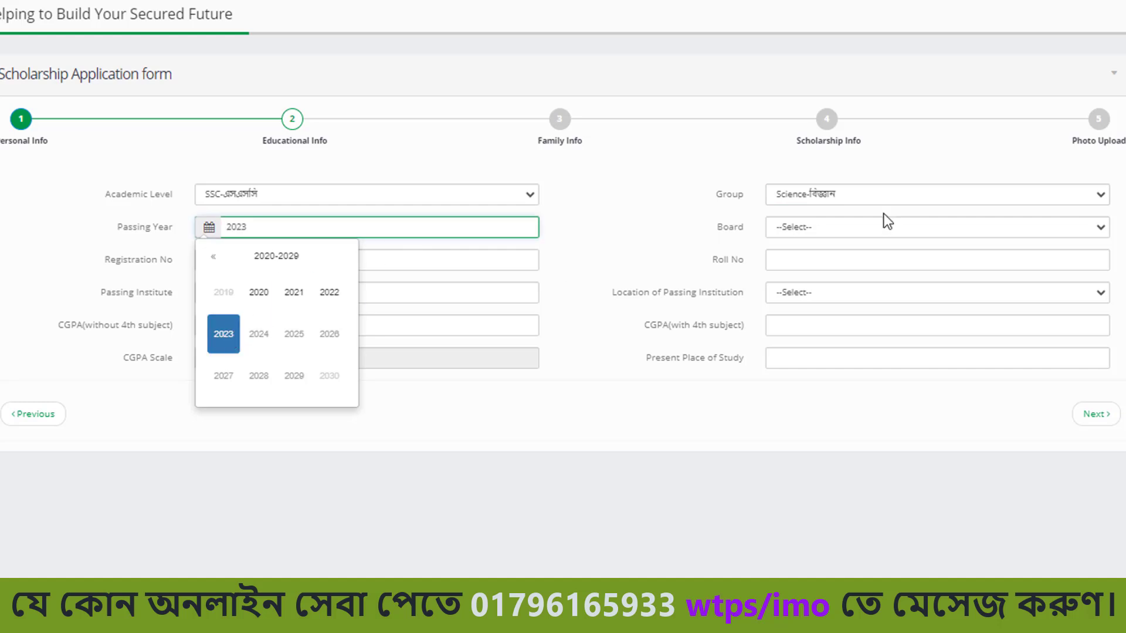
{"action": "left_click", "coordinate": [1105, 234]}
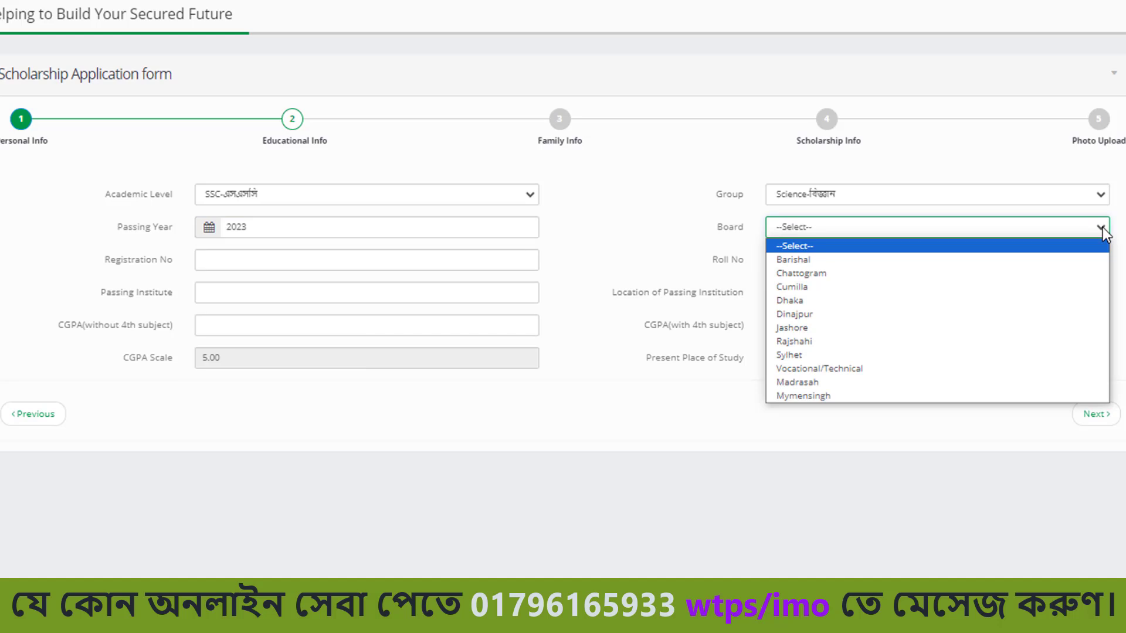
{"action": "left_click", "coordinate": [794, 313]}
Enter the registration and roll numbers and institute 'Sherudangga school and collage'.
{"action": "left_click", "coordinate": [452, 258]}
{"action": "left_click", "coordinate": [784, 260]}
{"action": "left_click", "coordinate": [397, 292]}
{"action": "type", "text": "Sherudangga "}
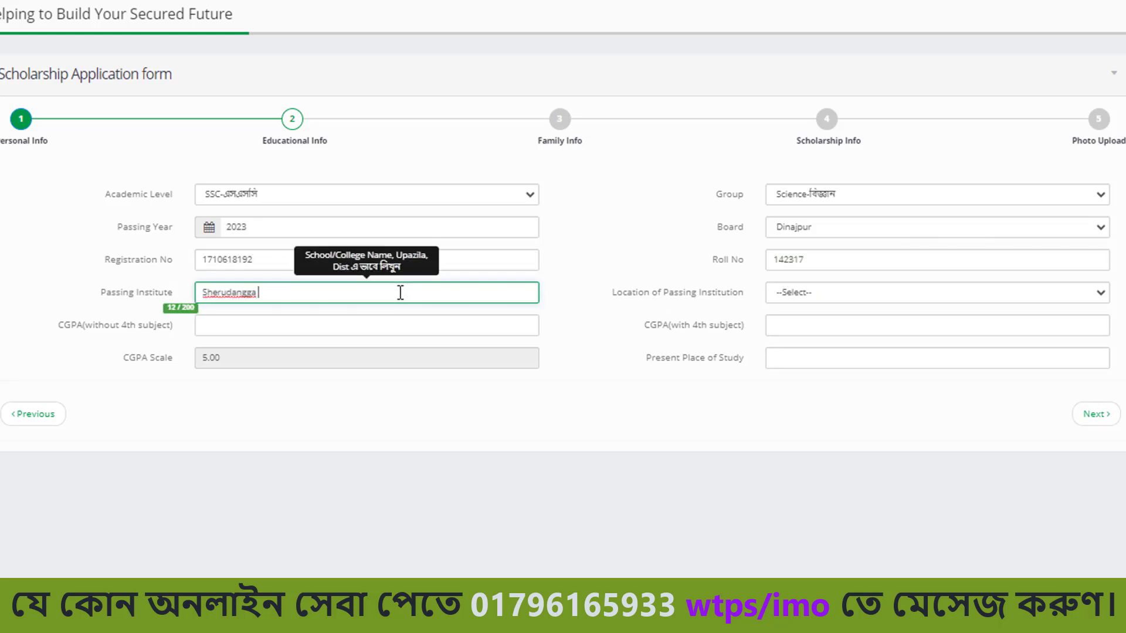
{"action": "type", "text": "school and collage"}
Set institution location to Rural Area, CGPA 4.90 and 5.00, and fill present place of study.
{"action": "left_click", "coordinate": [1100, 294]}
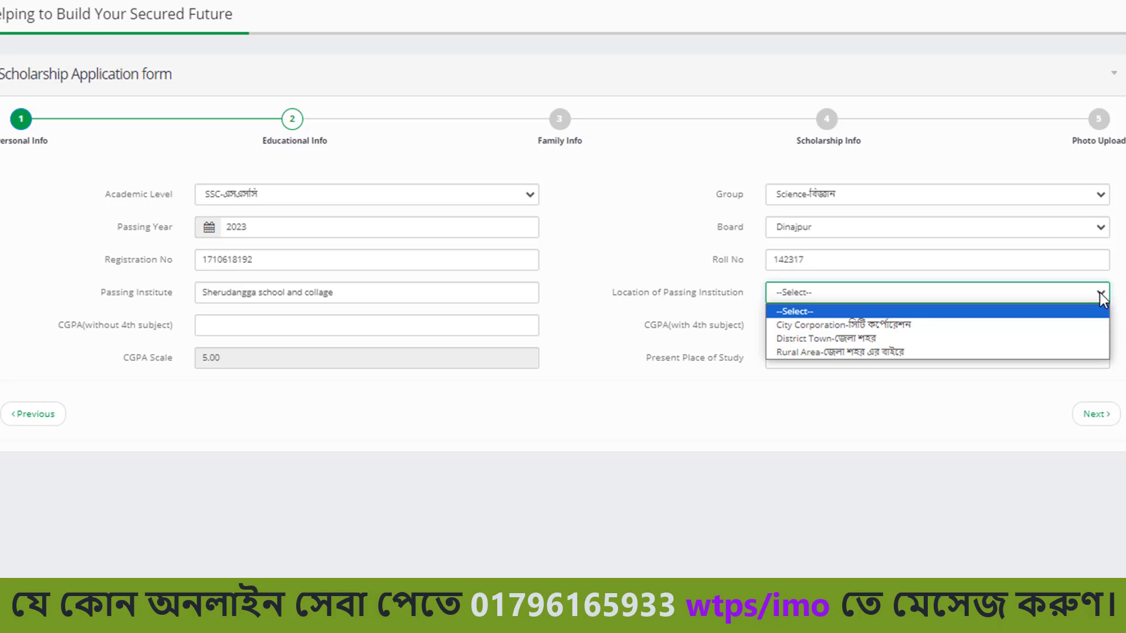
{"action": "left_click", "coordinate": [900, 352]}
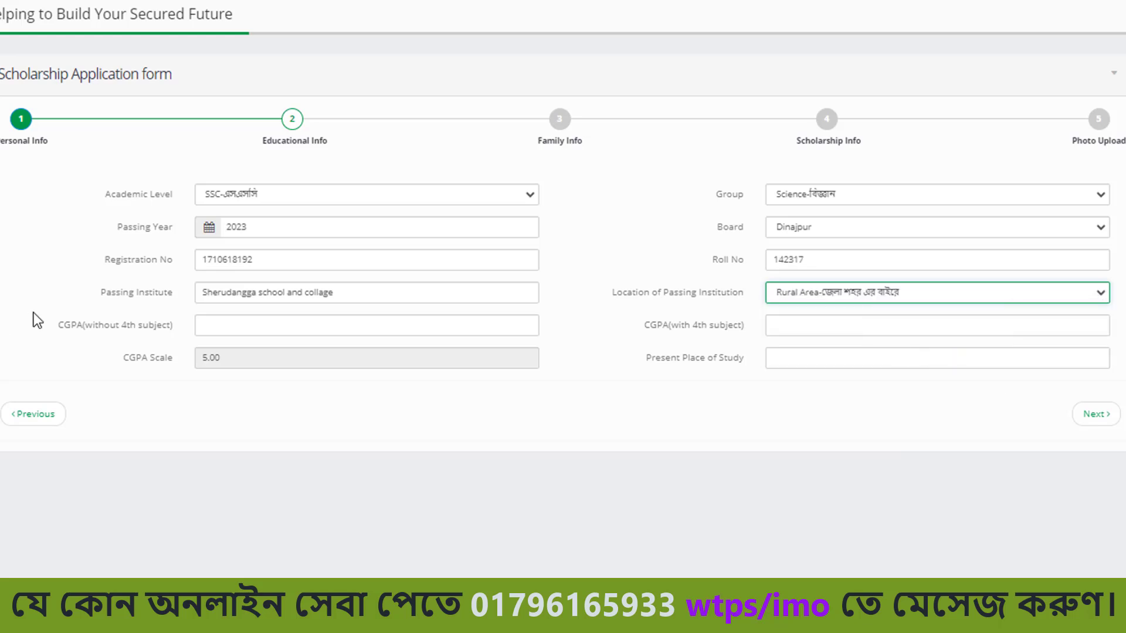
{"action": "left_click", "coordinate": [265, 335]}
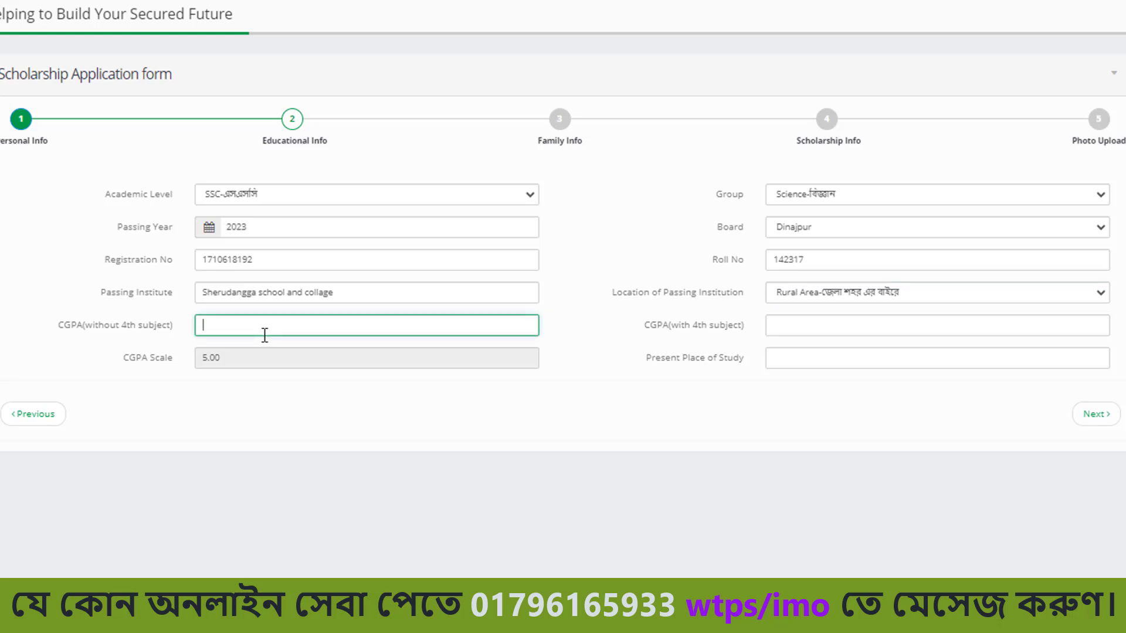
{"action": "type", "text": "4.90"}
{"action": "left_click", "coordinate": [813, 329]}
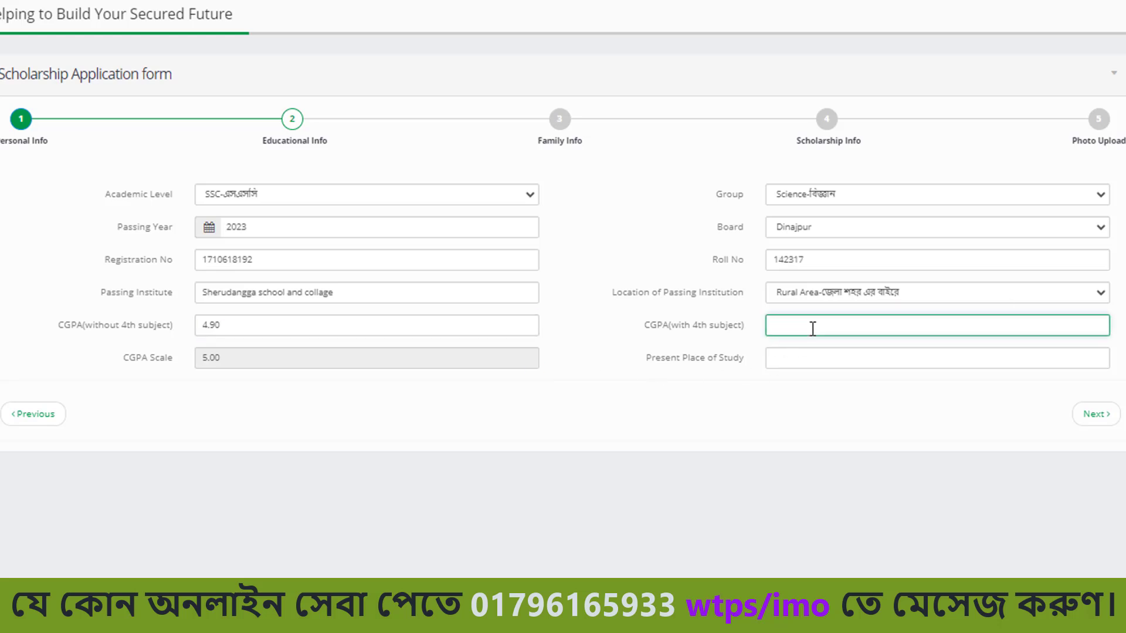
{"action": "type", "text": "5.00"}
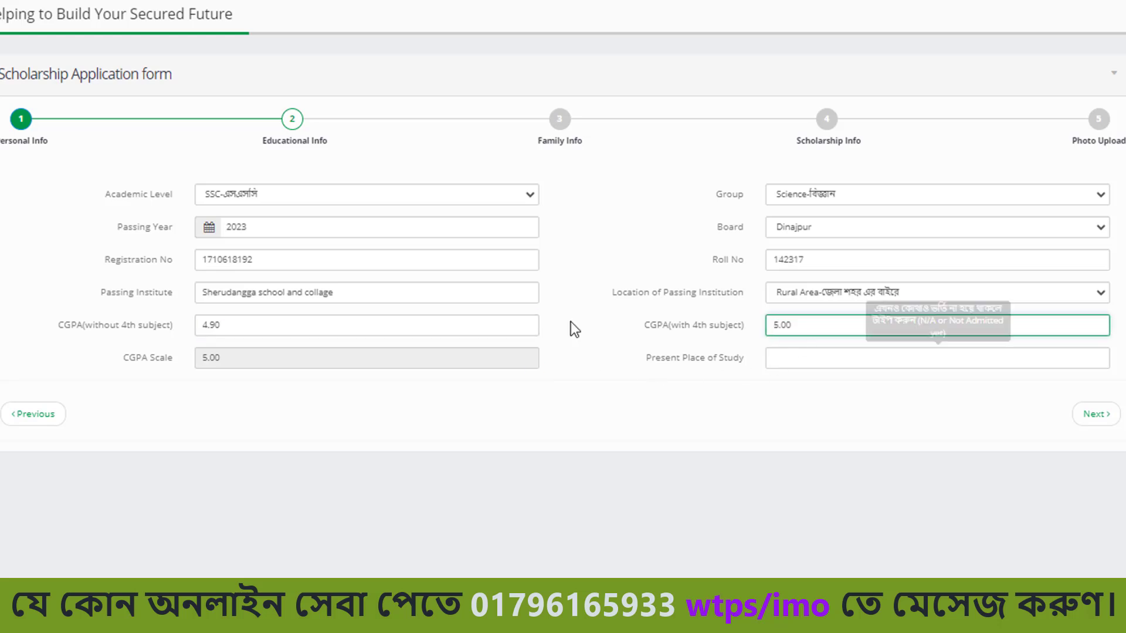
{"action": "left_click", "coordinate": [375, 369]}
{"action": "left_click", "coordinate": [864, 367]}
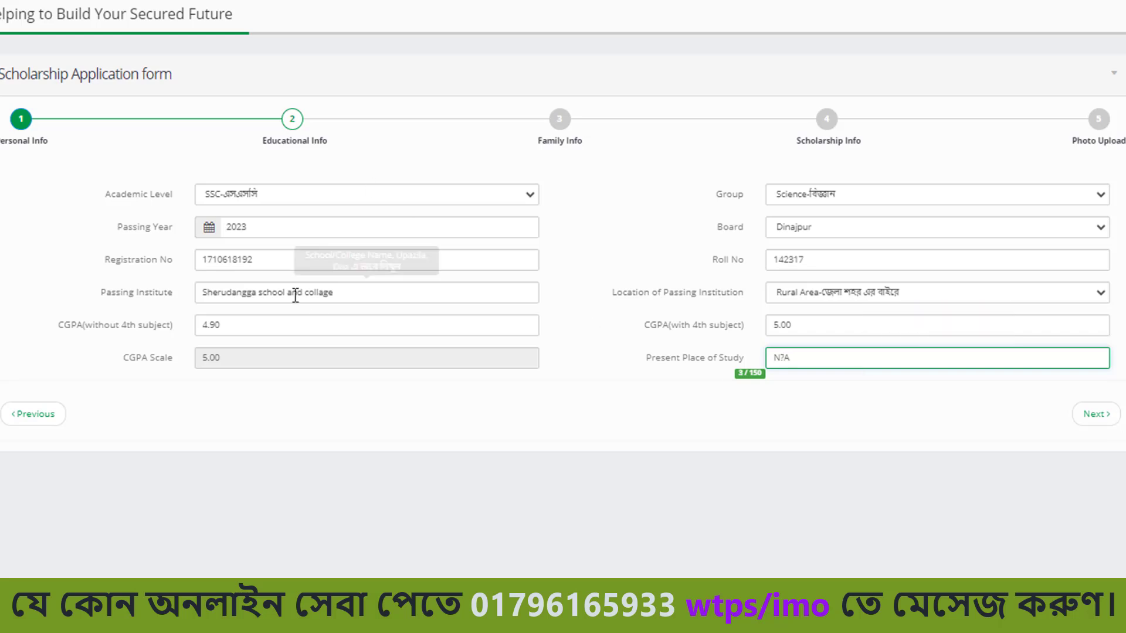
On Family Info, set the father as Alive, Illiterate, AGRICULTURE profession, Agriculture type, Farmer.
{"action": "left_click", "coordinate": [1084, 417]}
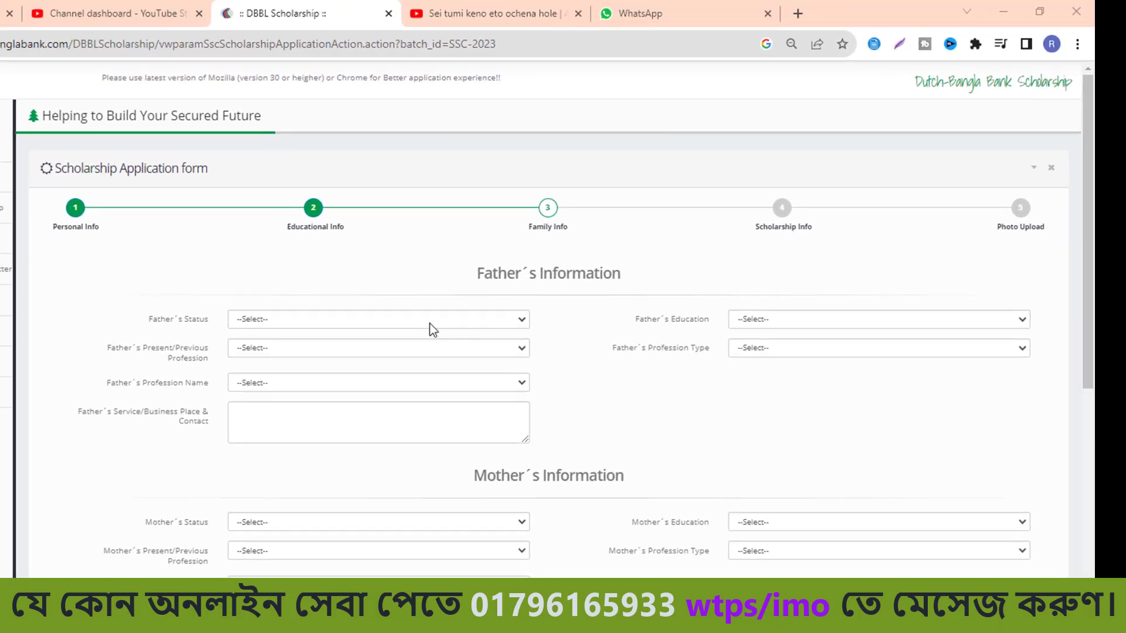
{"action": "left_click", "coordinate": [518, 324]}
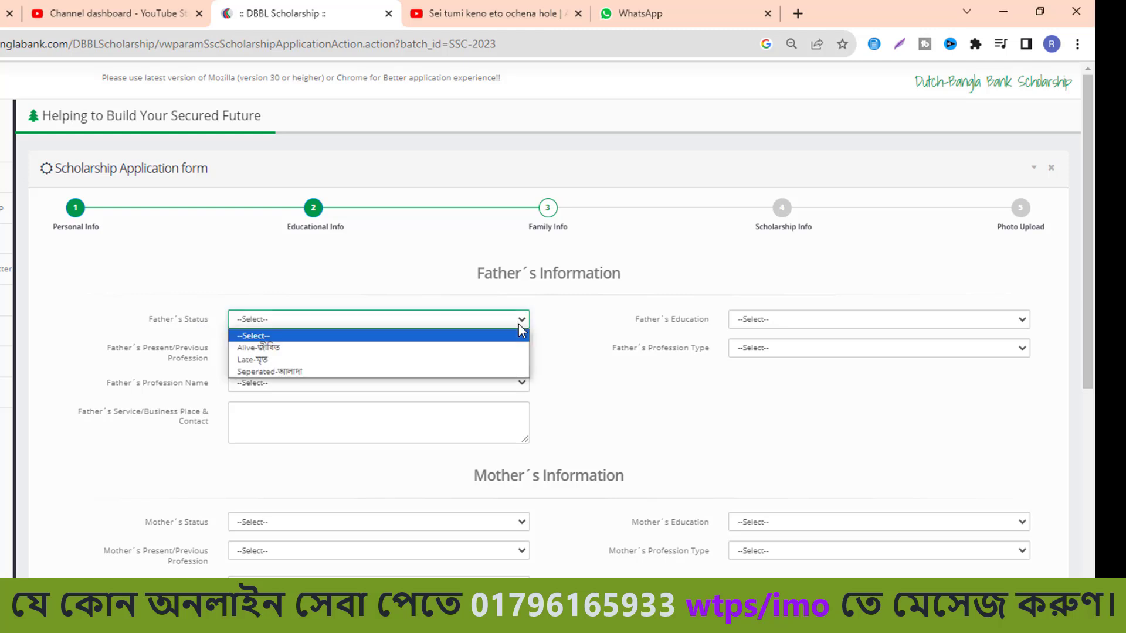
{"action": "left_click", "coordinate": [286, 346]}
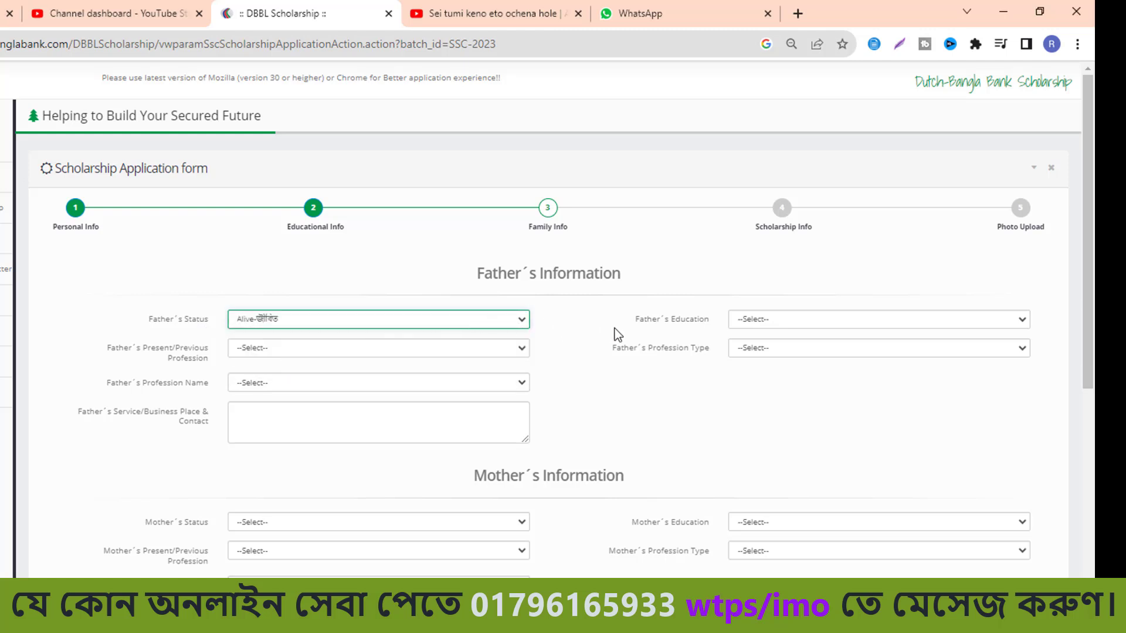
{"action": "left_click", "coordinate": [1001, 324]}
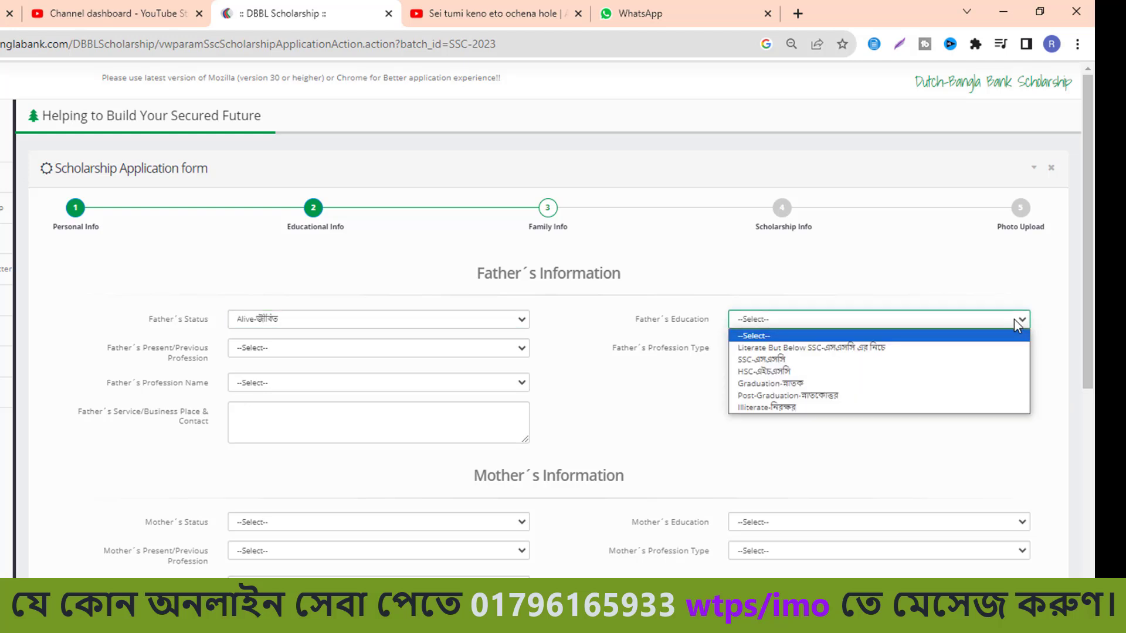
{"action": "left_click", "coordinate": [808, 409]}
{"action": "left_click", "coordinate": [519, 353]}
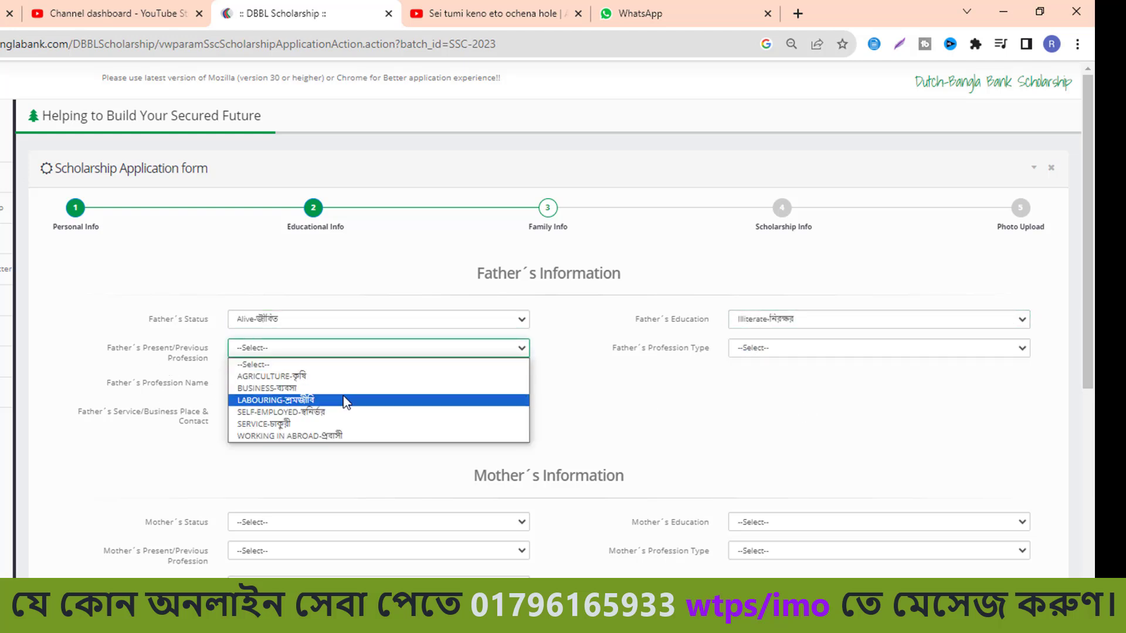
{"action": "left_click", "coordinate": [303, 381]}
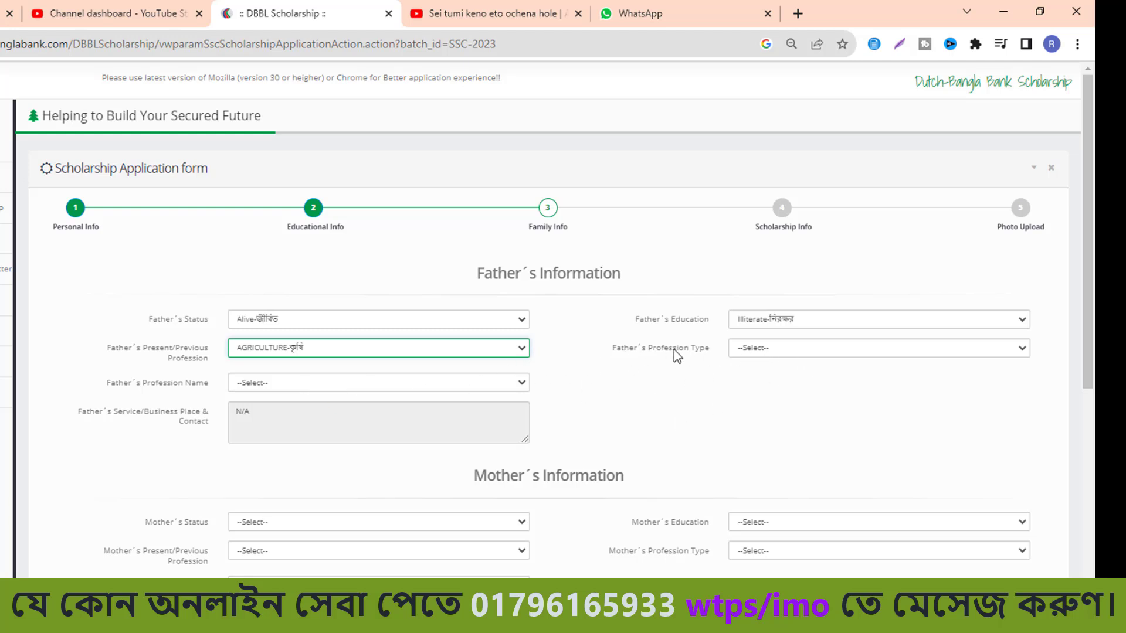
{"action": "left_click", "coordinate": [1024, 348]}
{"action": "left_click", "coordinate": [921, 378]}
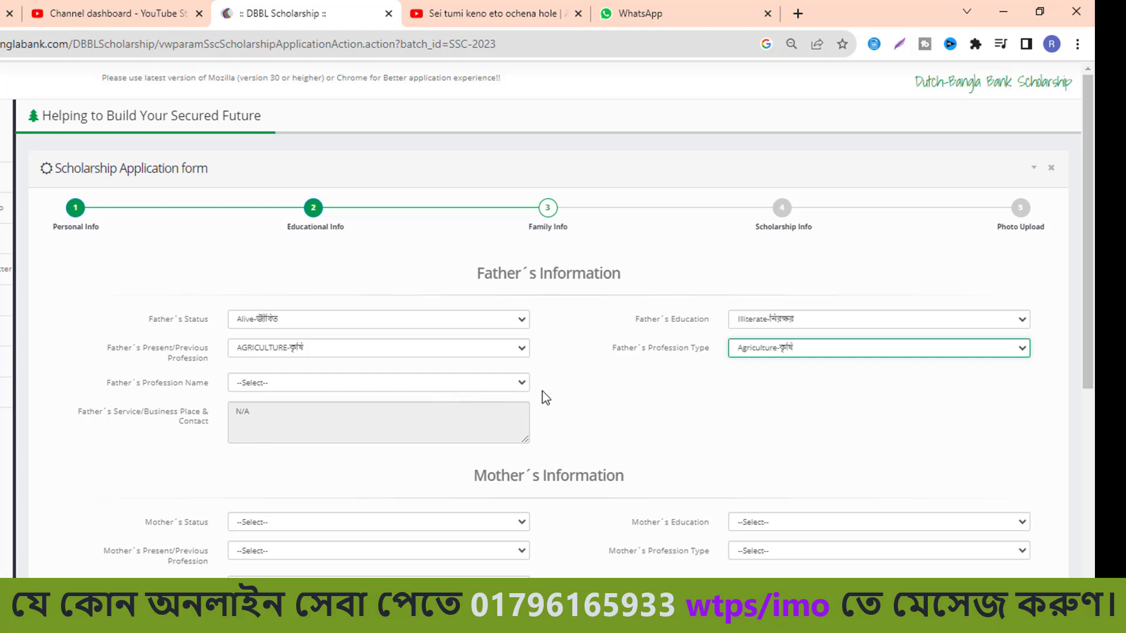
{"action": "left_click", "coordinate": [522, 383]}
{"action": "left_click", "coordinate": [434, 409]}
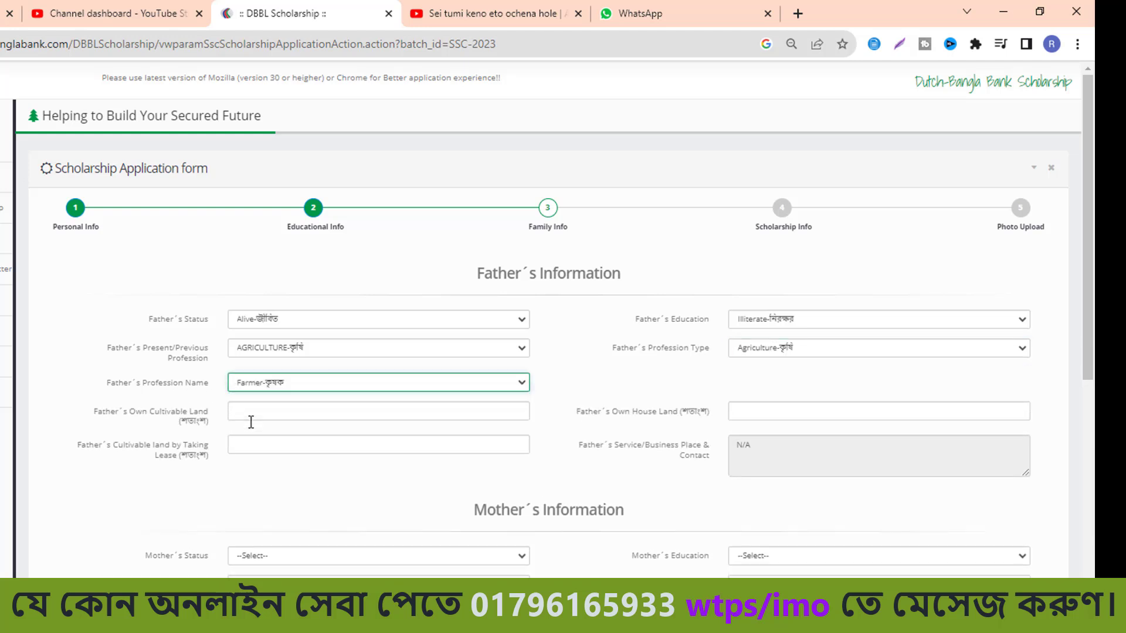
Enter the father's land: cultivable 0, house land 6, leased cultivable 0.
{"action": "left_click", "coordinate": [277, 415]}
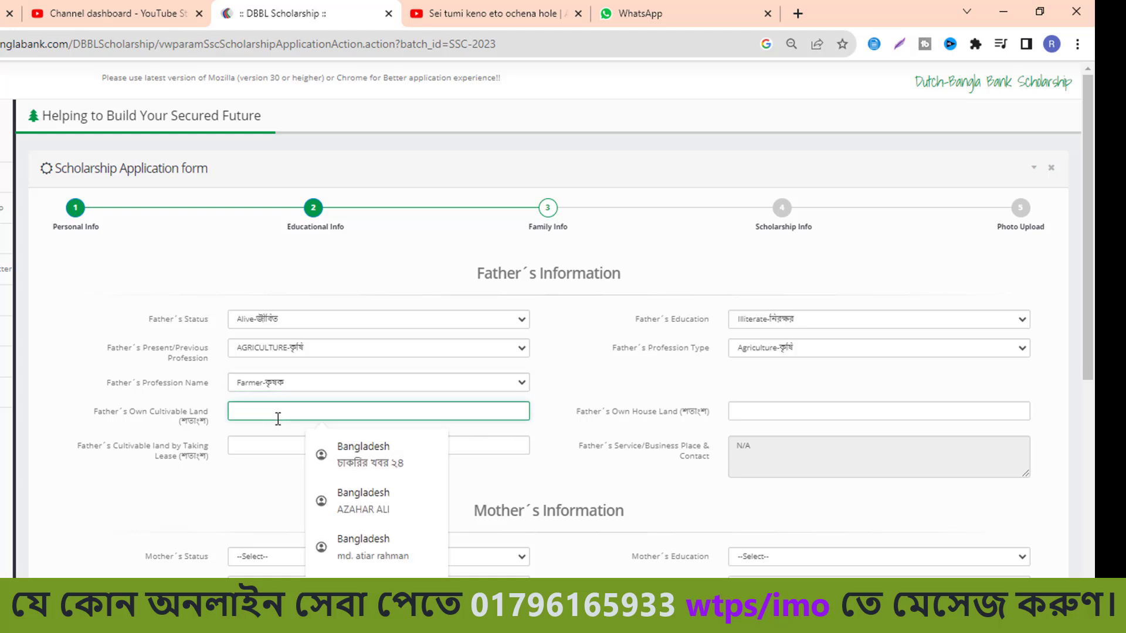
{"action": "type", "text": "0"}
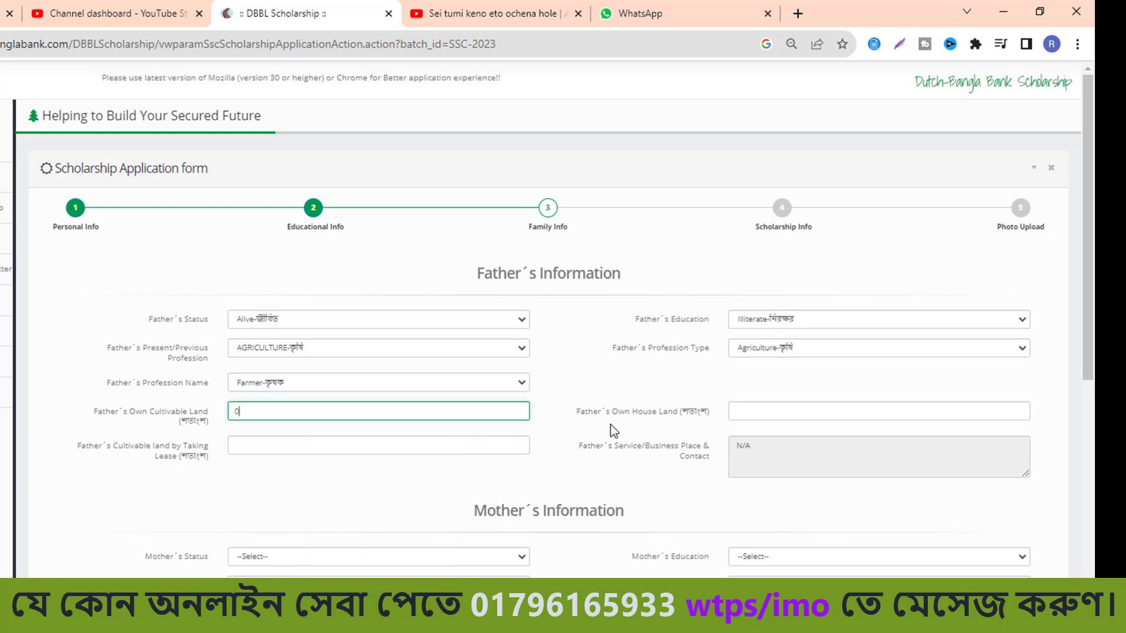
{"action": "left_click", "coordinate": [778, 408]}
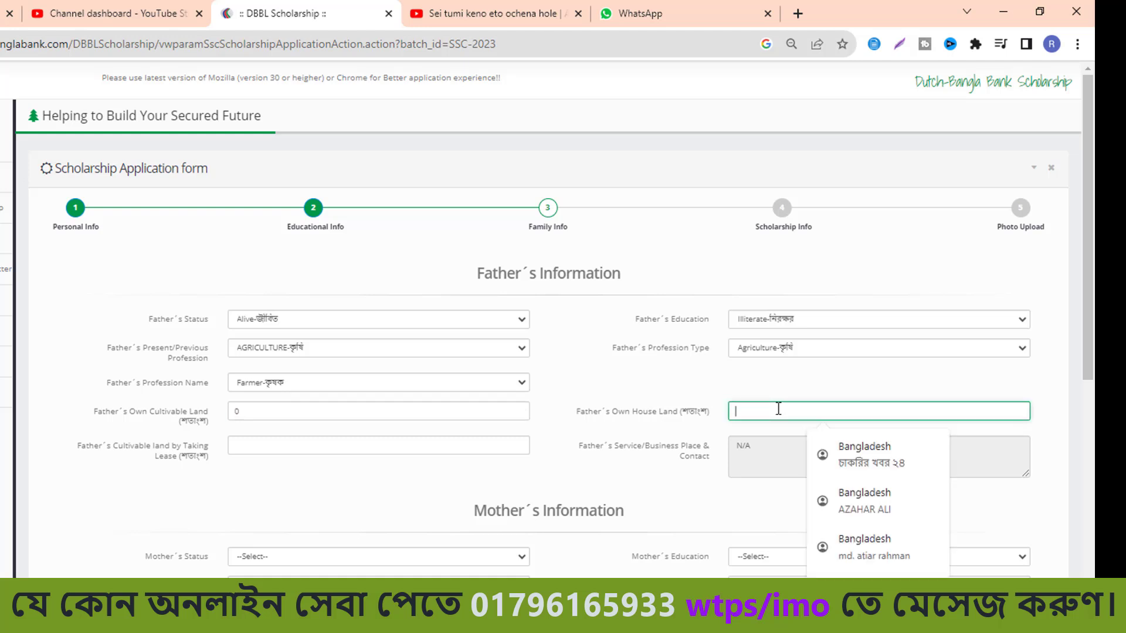
{"action": "type", "text": "6"}
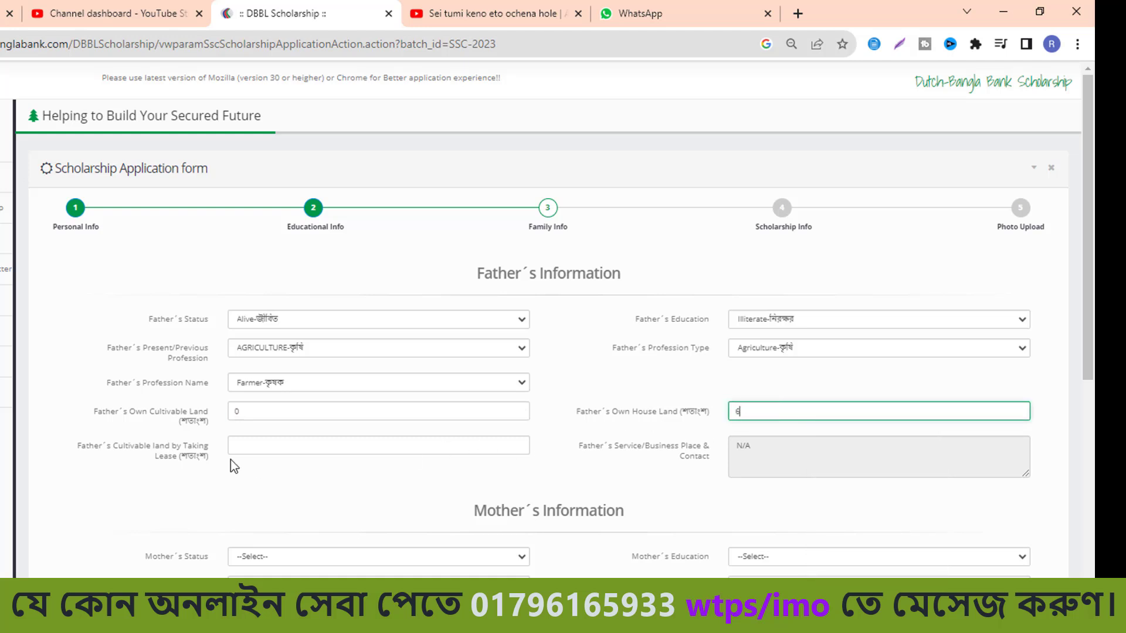
{"action": "left_click", "coordinate": [296, 444]}
{"action": "type", "text": "0"}
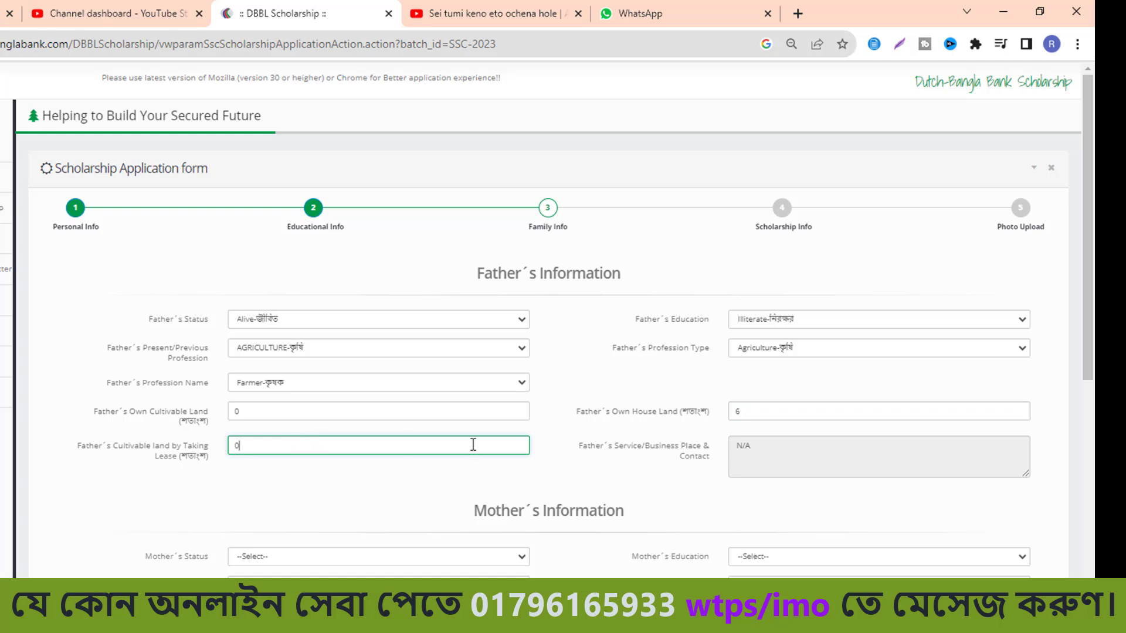
{"action": "left_click", "coordinate": [734, 449]}
Set the mother's status to Alive, education Illiterate, and profession HOUSE WIFE.
{"action": "scroll", "coordinate": [410, 417], "scroll_direction": "down", "scroll_amount": 3}
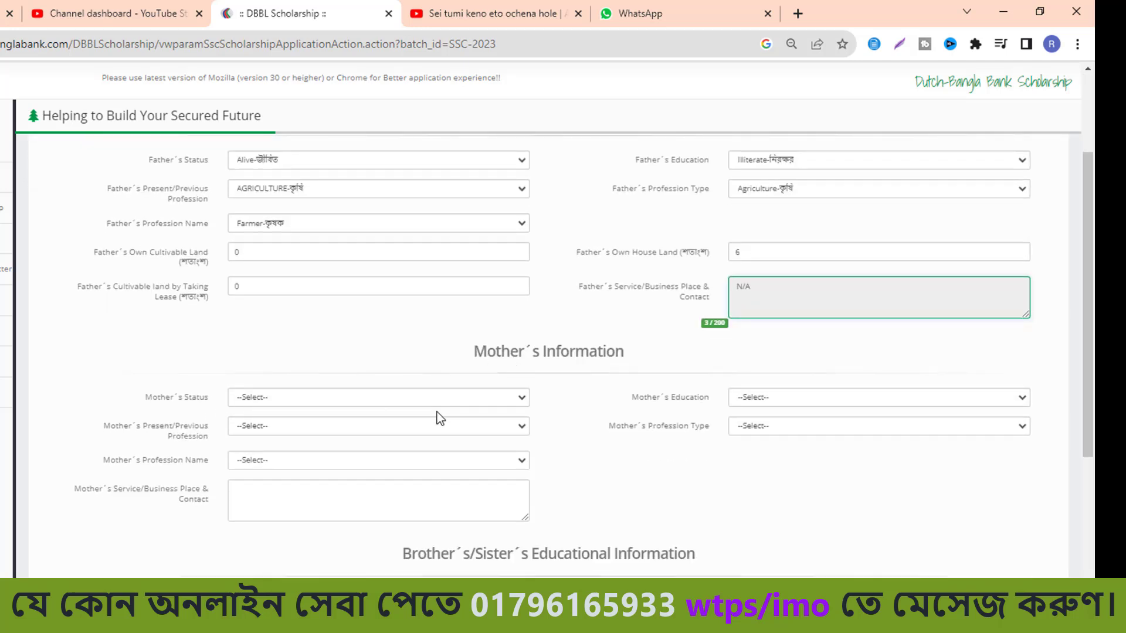
{"action": "left_click", "coordinate": [522, 397]}
{"action": "left_click", "coordinate": [294, 425]}
{"action": "left_click", "coordinate": [952, 398]}
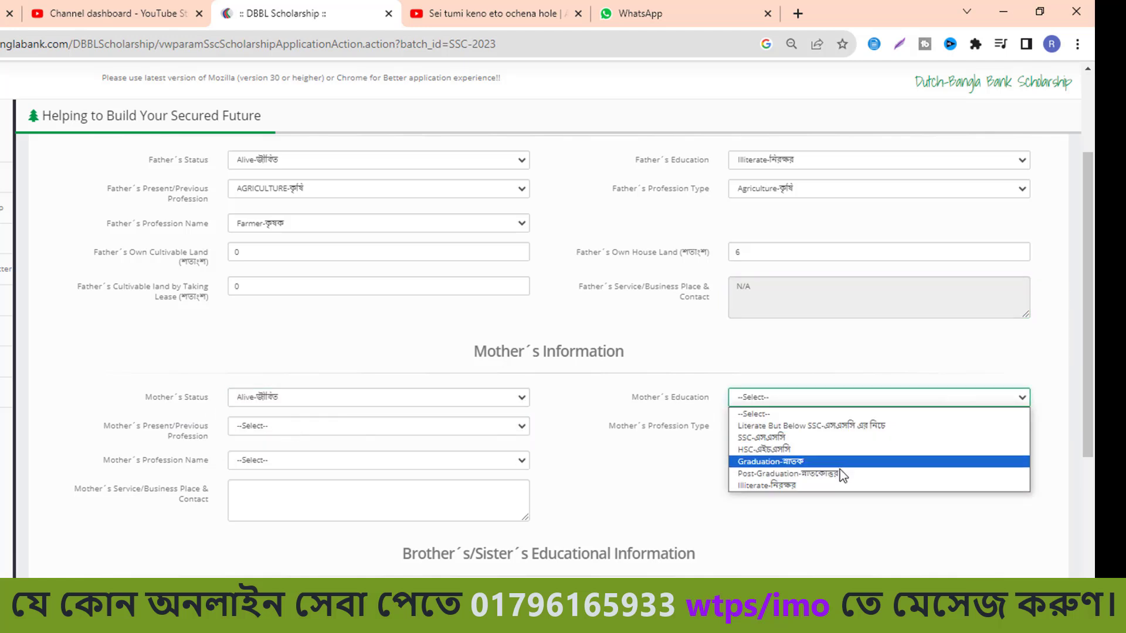
{"action": "left_click", "coordinate": [832, 485]}
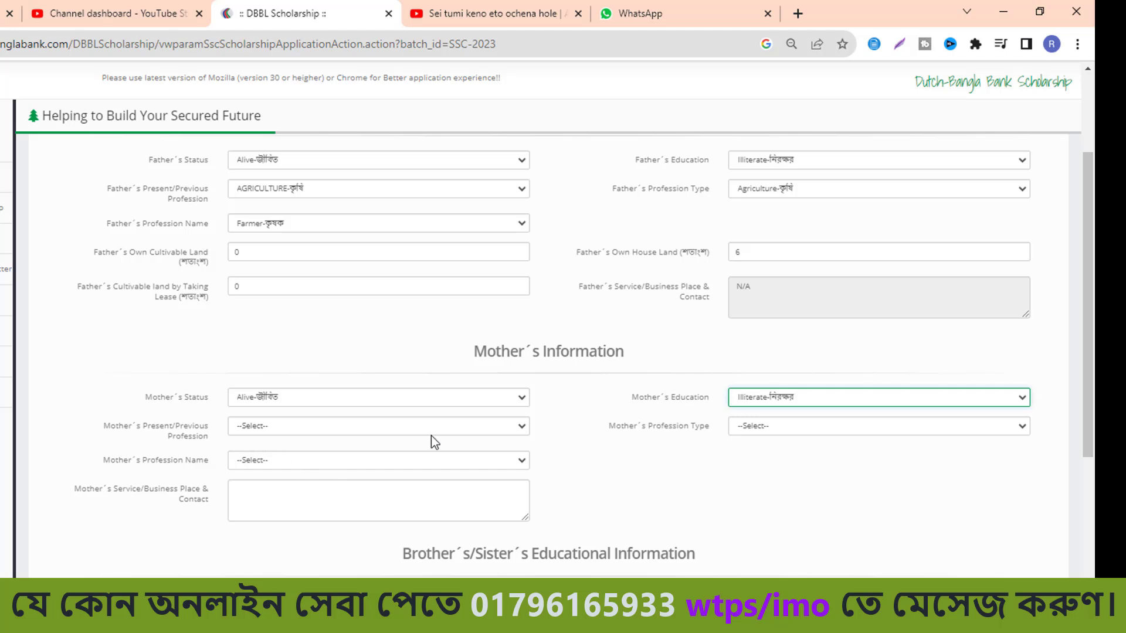
{"action": "left_click", "coordinate": [515, 428]}
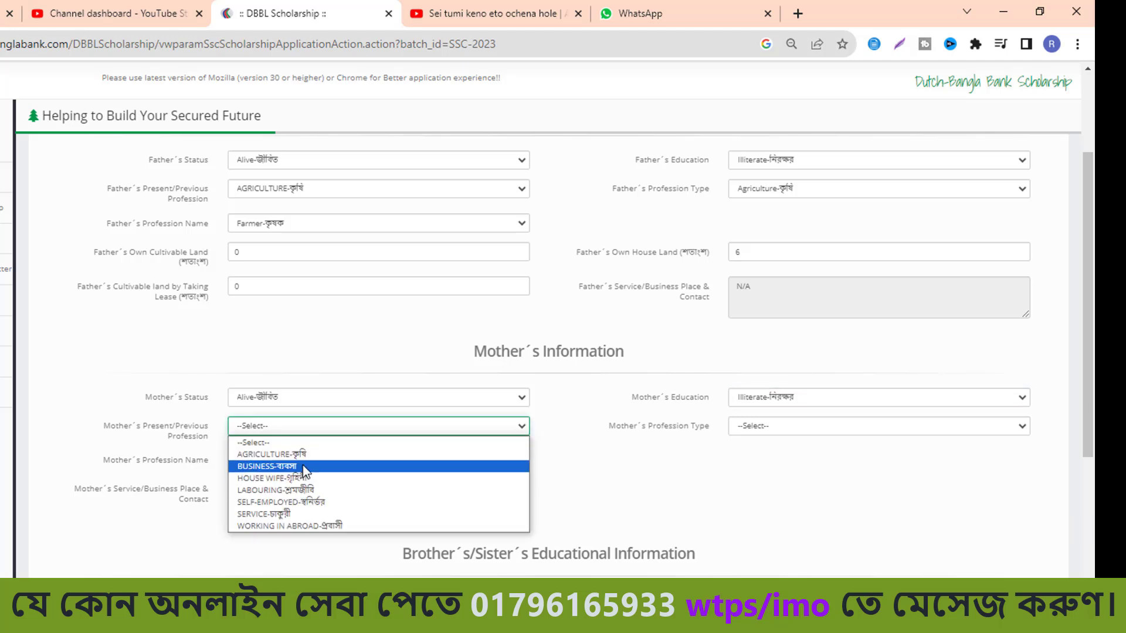
{"action": "left_click", "coordinate": [281, 478]}
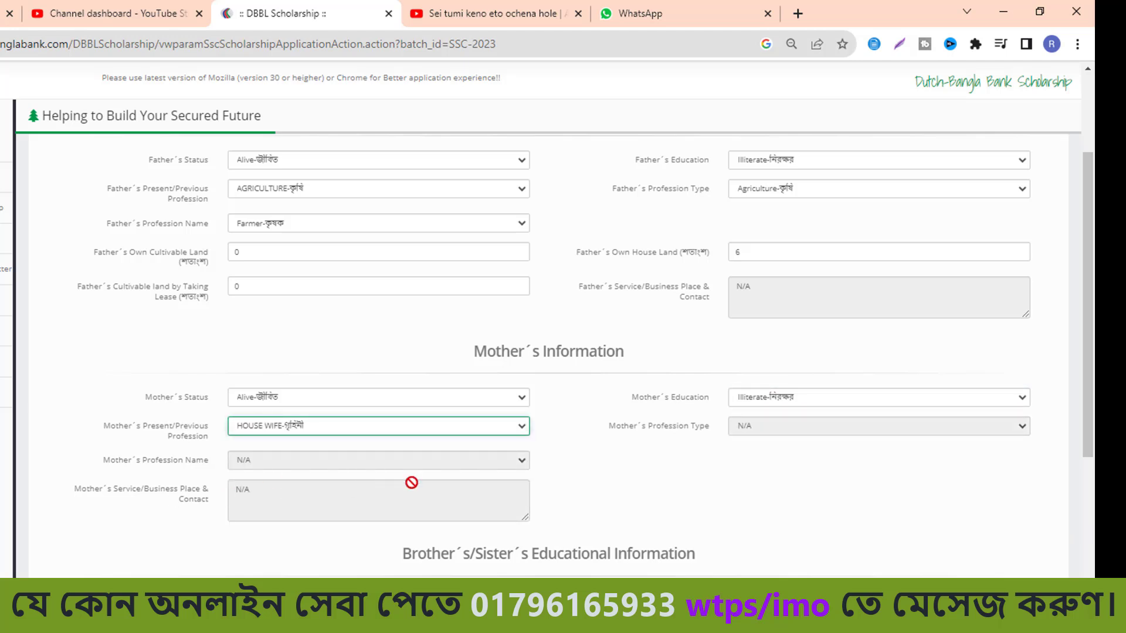
{"action": "scroll", "coordinate": [566, 508], "scroll_direction": "down", "scroll_amount": 4}
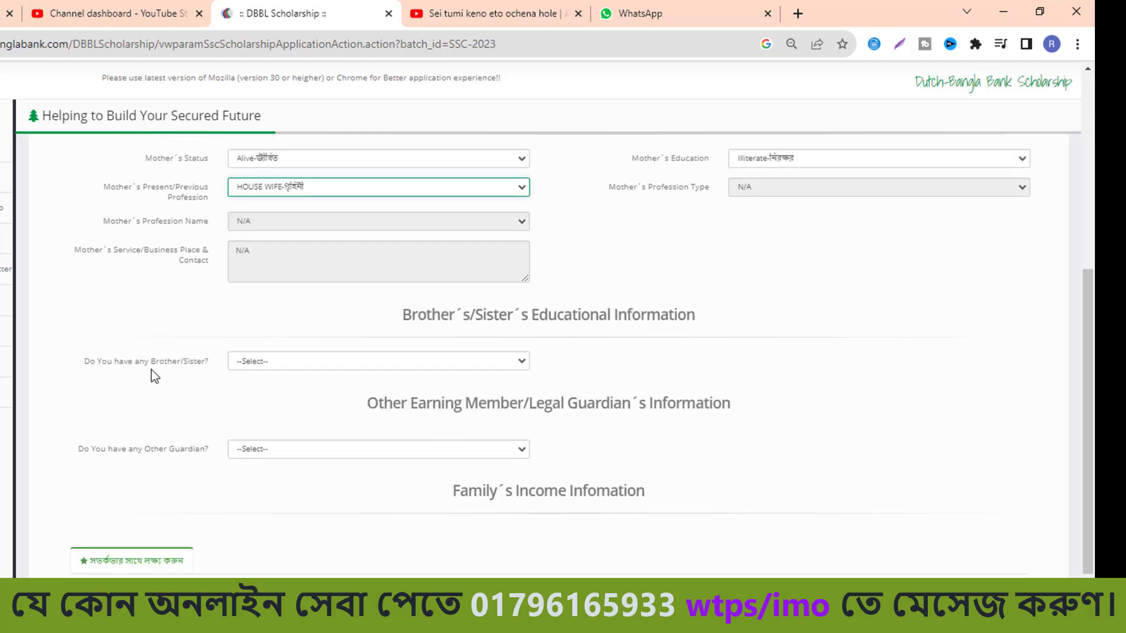
Answer Yes to having siblings and add a brother with academic level Below SSC.
{"action": "left_click", "coordinate": [496, 362]}
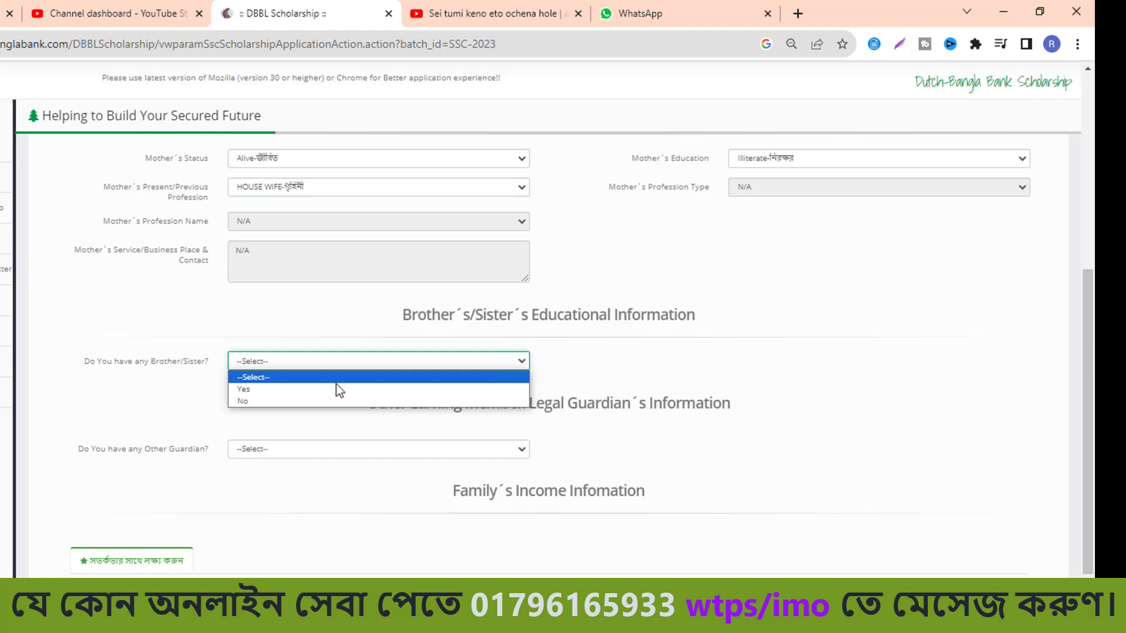
{"action": "left_click", "coordinate": [302, 390]}
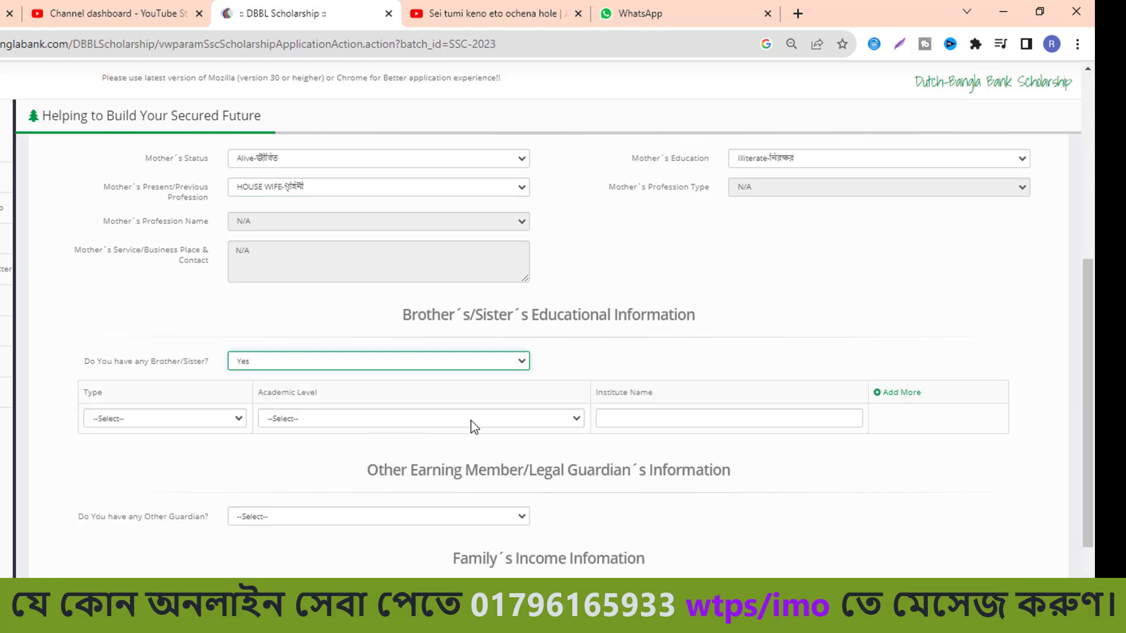
{"action": "left_click", "coordinate": [236, 420]}
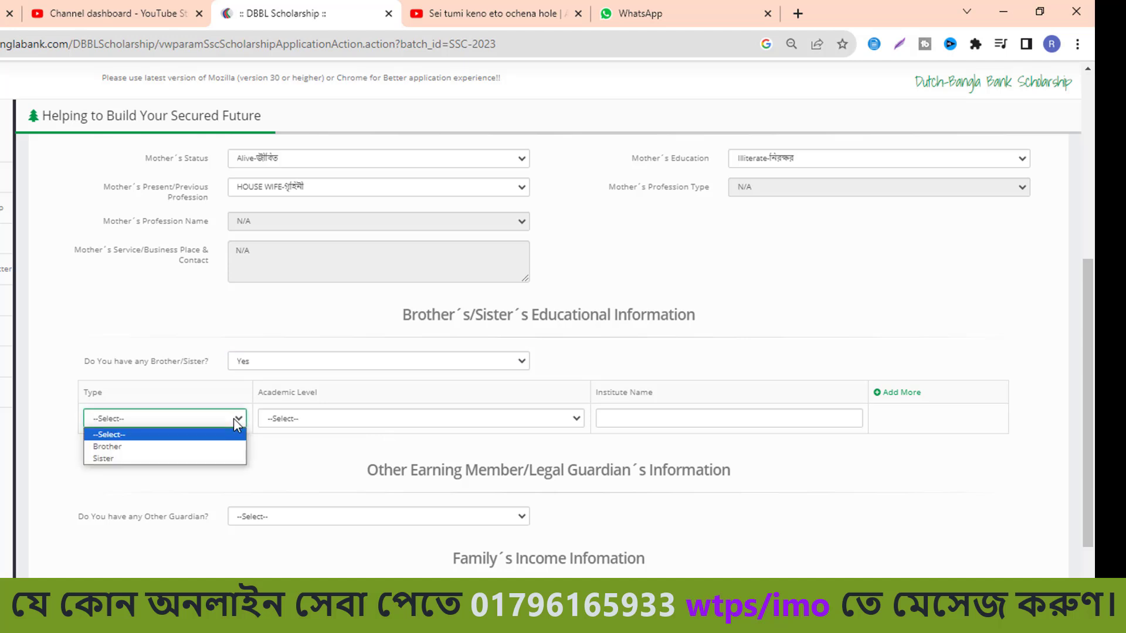
{"action": "left_click", "coordinate": [175, 447]}
{"action": "left_click", "coordinate": [356, 423]}
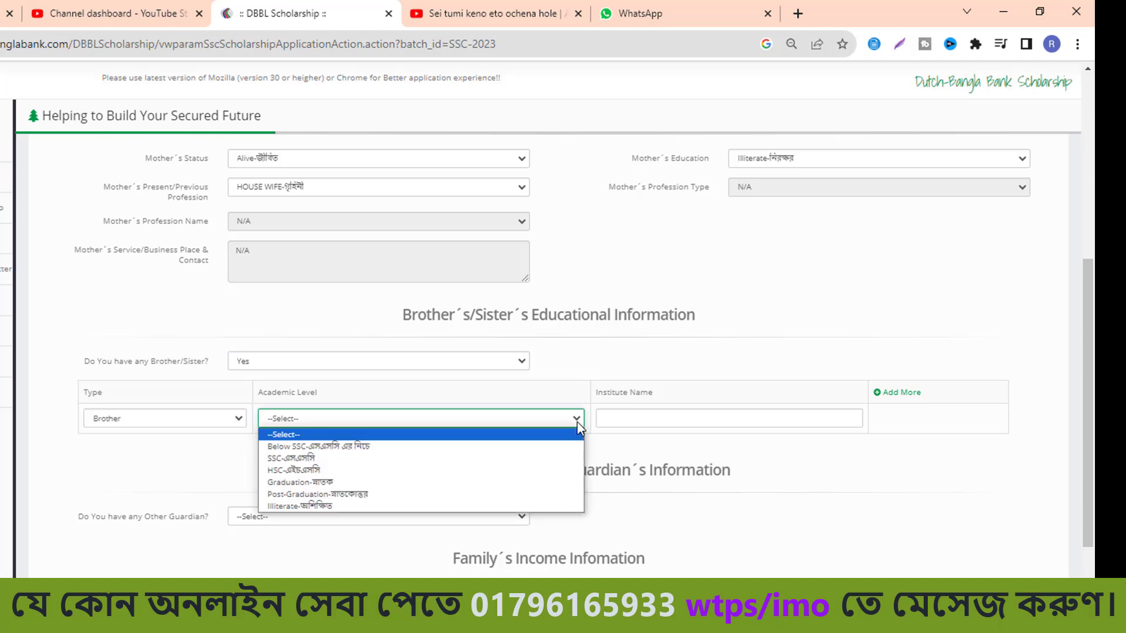
{"action": "left_click", "coordinate": [404, 446]}
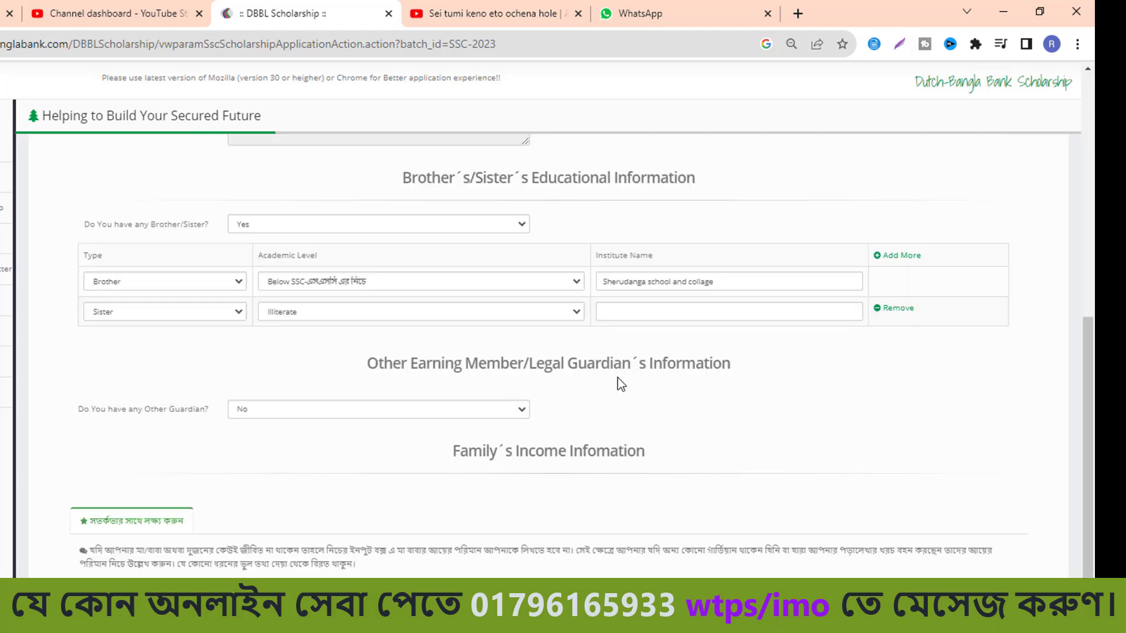
Answer No for other guardian and enter the father's monthly income as 17000.
{"action": "left_click", "coordinate": [524, 411]}
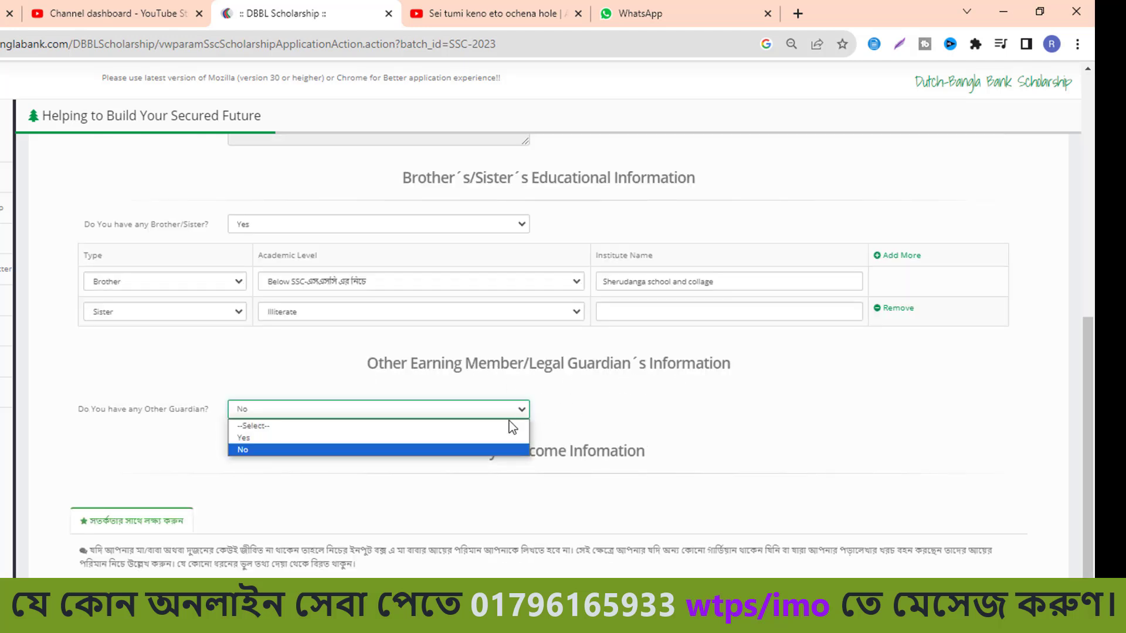
{"action": "left_click", "coordinate": [414, 453]}
{"action": "scroll", "coordinate": [590, 437], "scroll_direction": "down", "scroll_amount": 3}
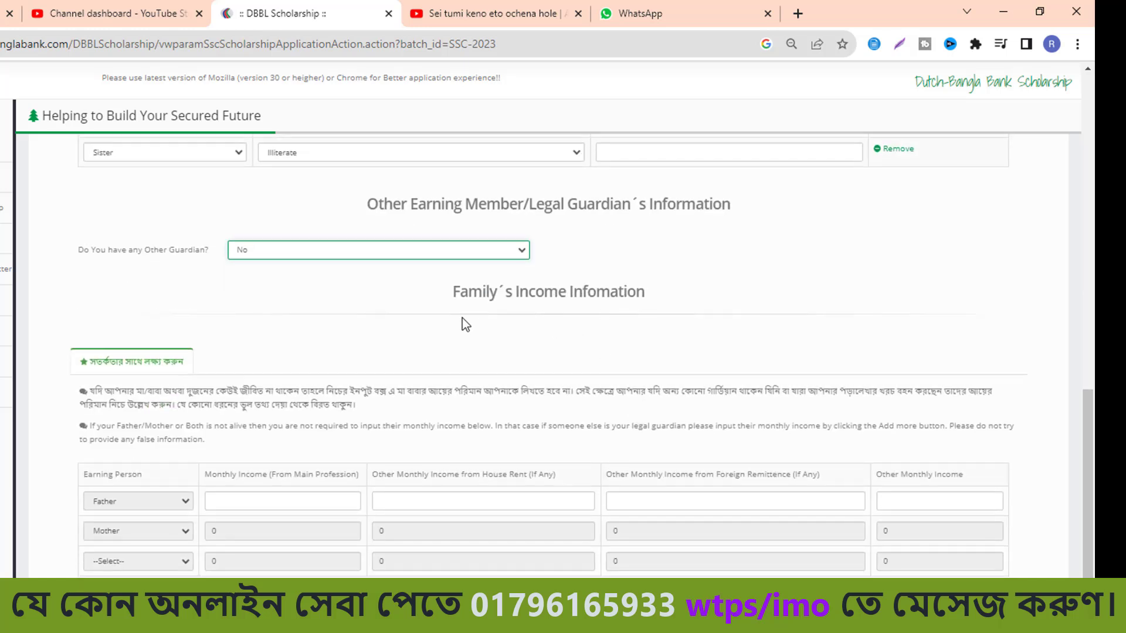
{"action": "left_click", "coordinate": [235, 504]}
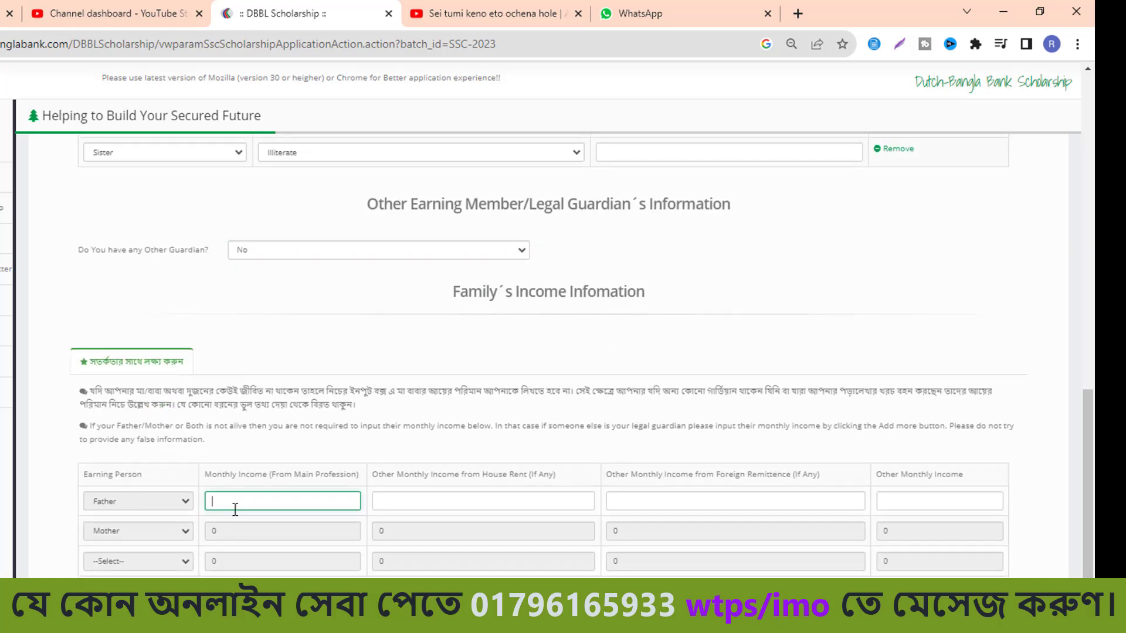
{"action": "type", "text": "17000"}
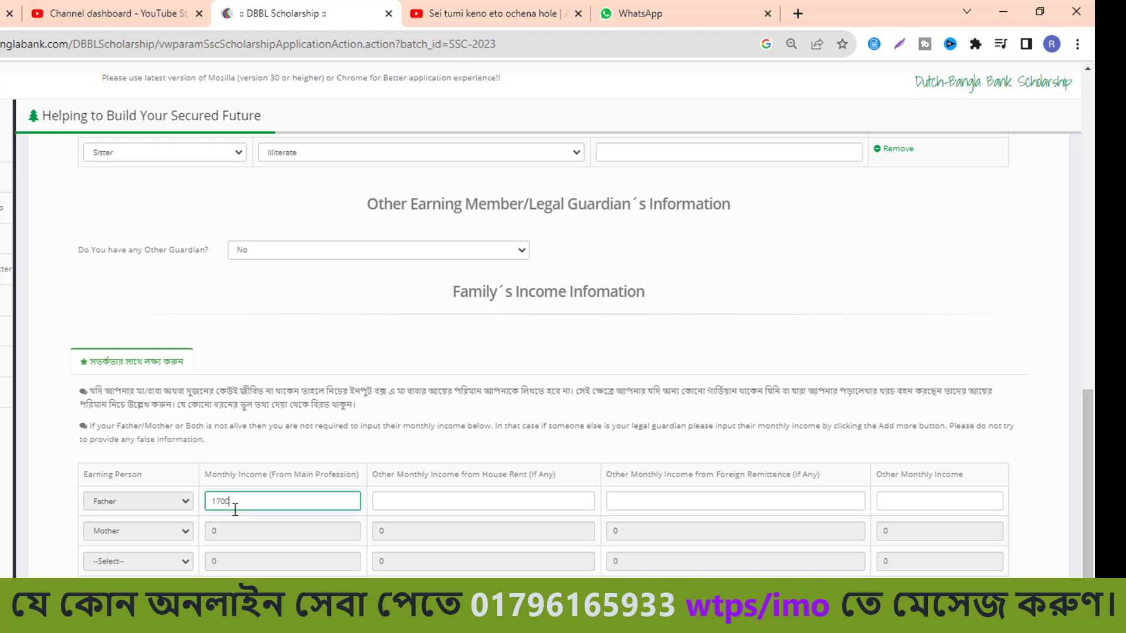